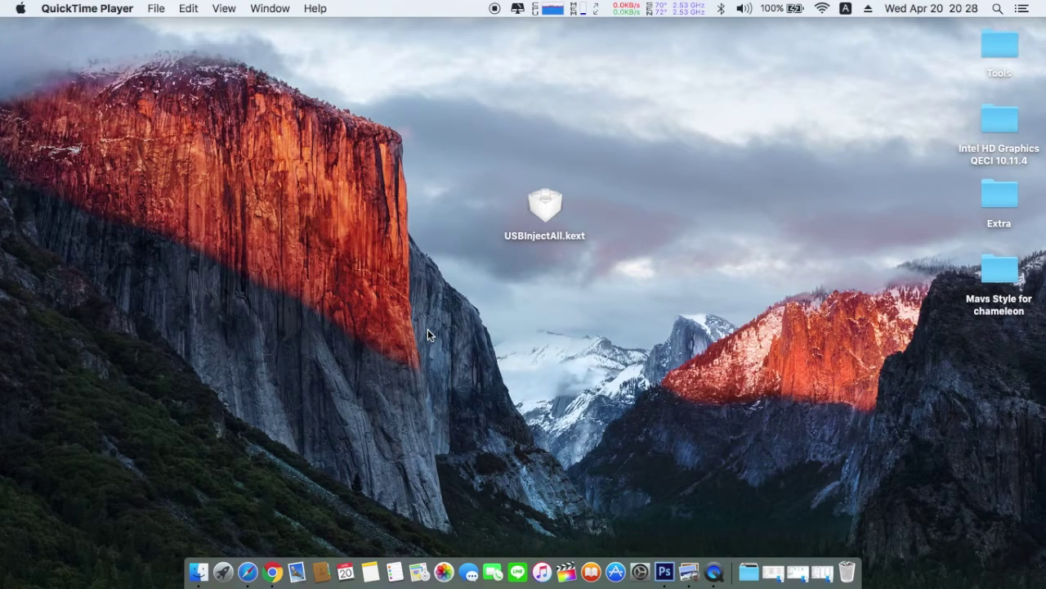
Switch to Preview's full-screen photo of the stuck verbose boot screen and enlarge it
key(ctrl+Left)
key(ctrl+Up)
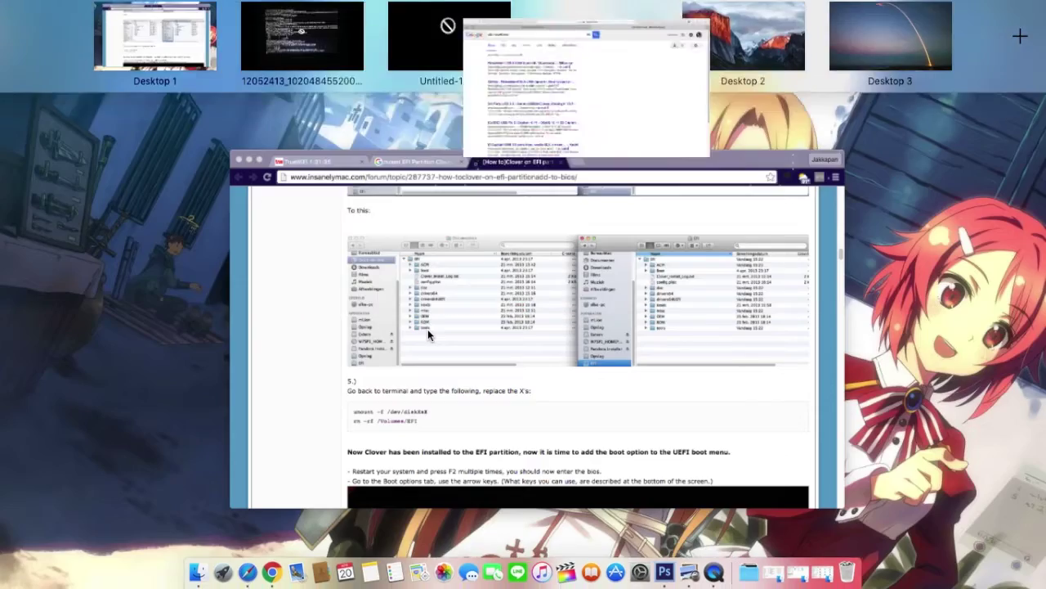
click(446, 51)
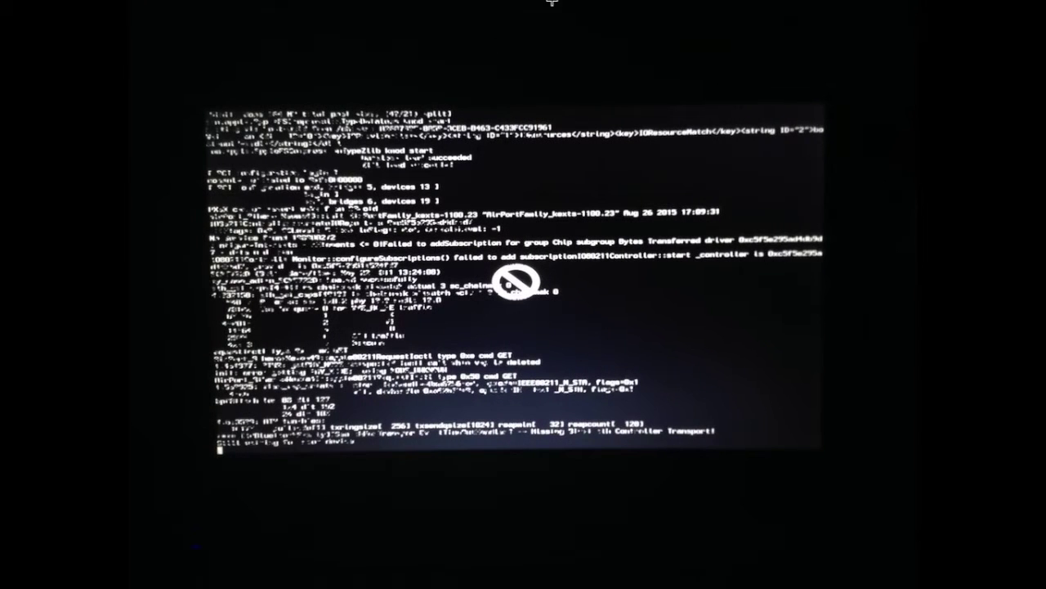
mouse_move(582, 18)
click(83, 44)
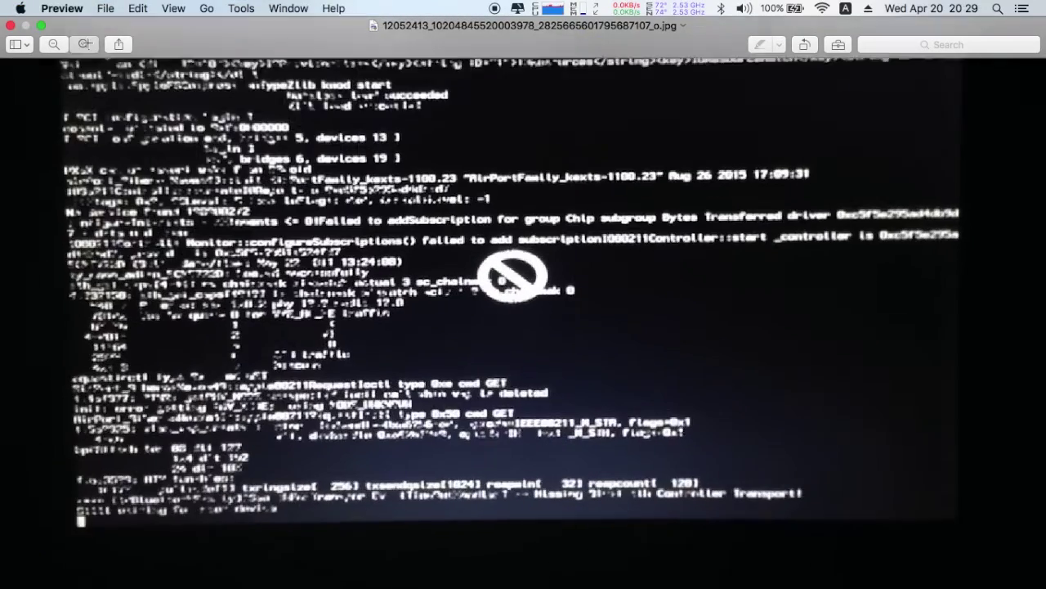
Examine the boot log lines around the prohibitory sign down to the last message, and zoom the photo back out
scroll(115, 487, left, 3)
scroll(115, 487, down, 2)
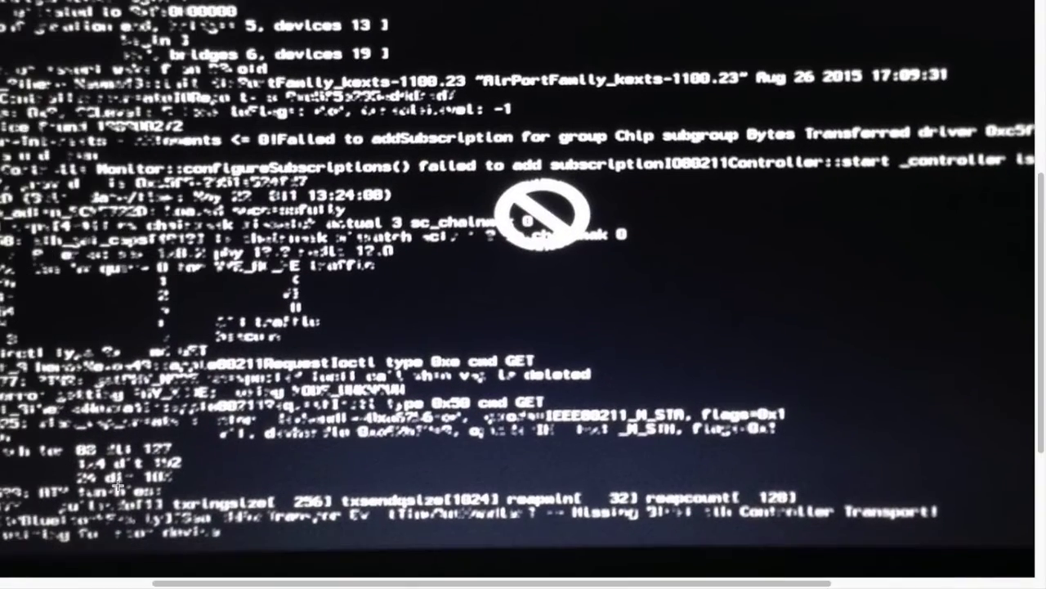
scroll(117, 486, left, 2)
scroll(116, 486, down, 3)
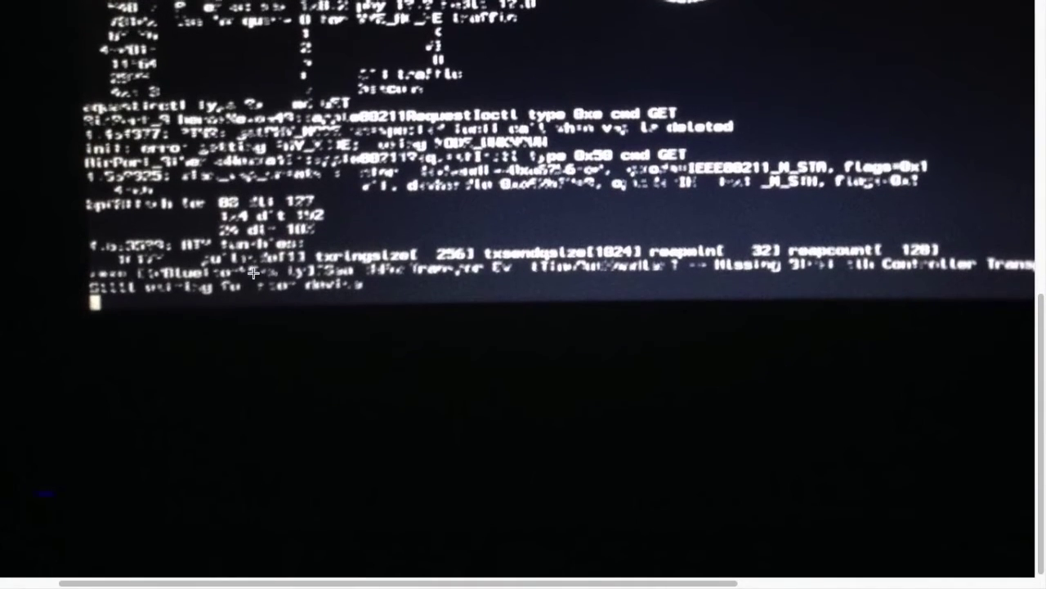
scroll(253, 274, up, 5)
scroll(253, 274, right, 1)
scroll(284, 254, left, 1)
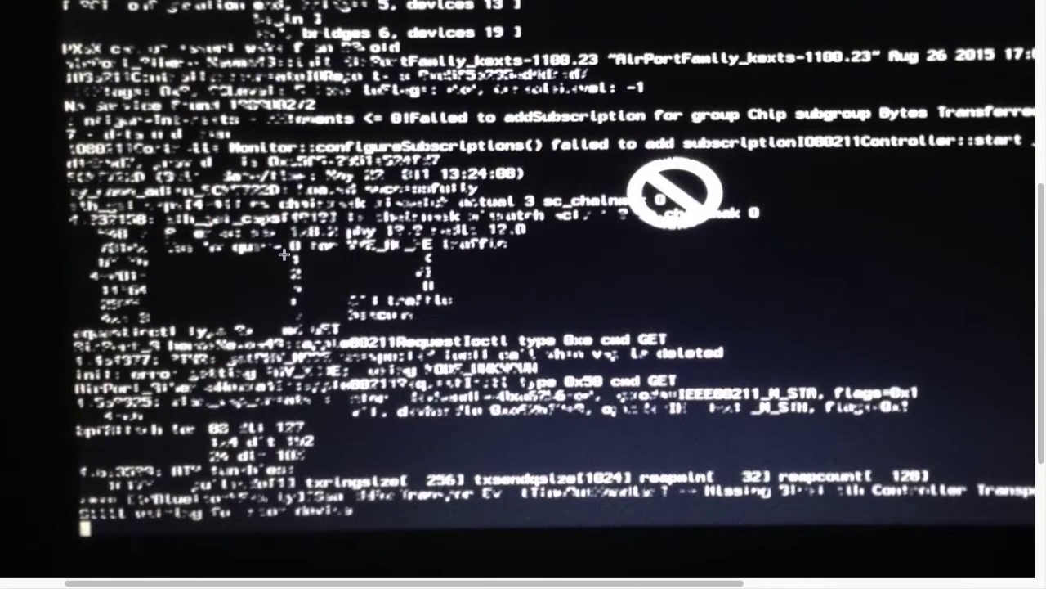
mouse_move(332, 3)
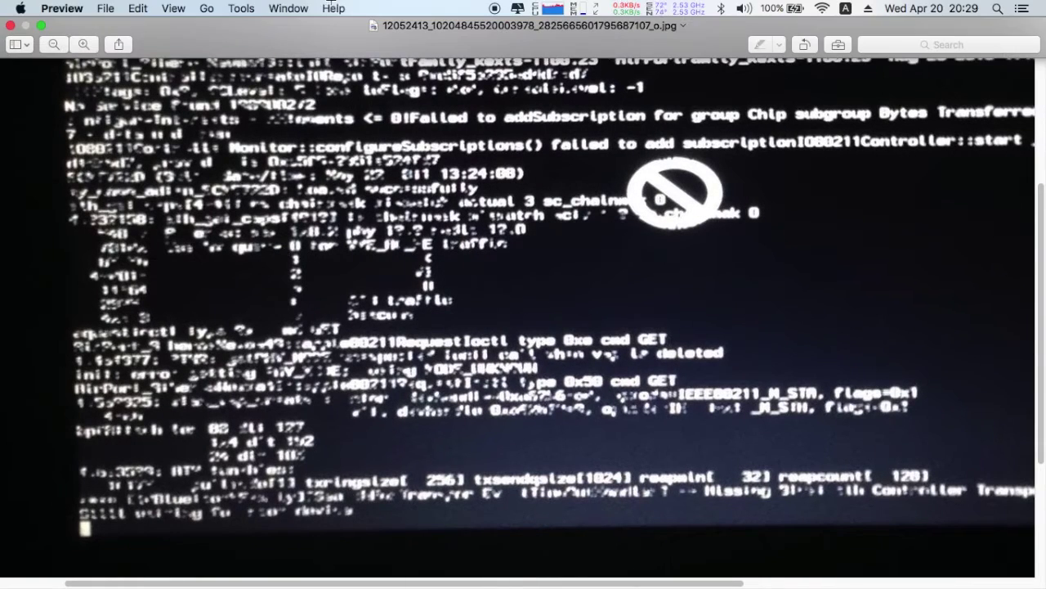
click(55, 44)
click(54, 44)
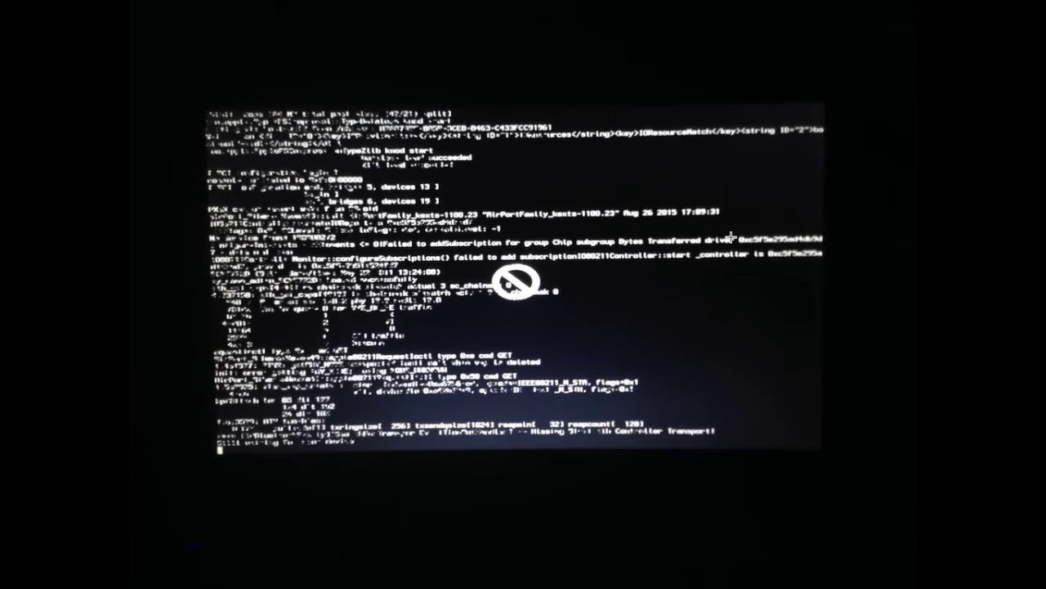
Switch to Safari and open RehabMan's OS-X-USB-Inject-All Downloads page on Bitbucket from the search results to review the available releases
key(ctrl+Up)
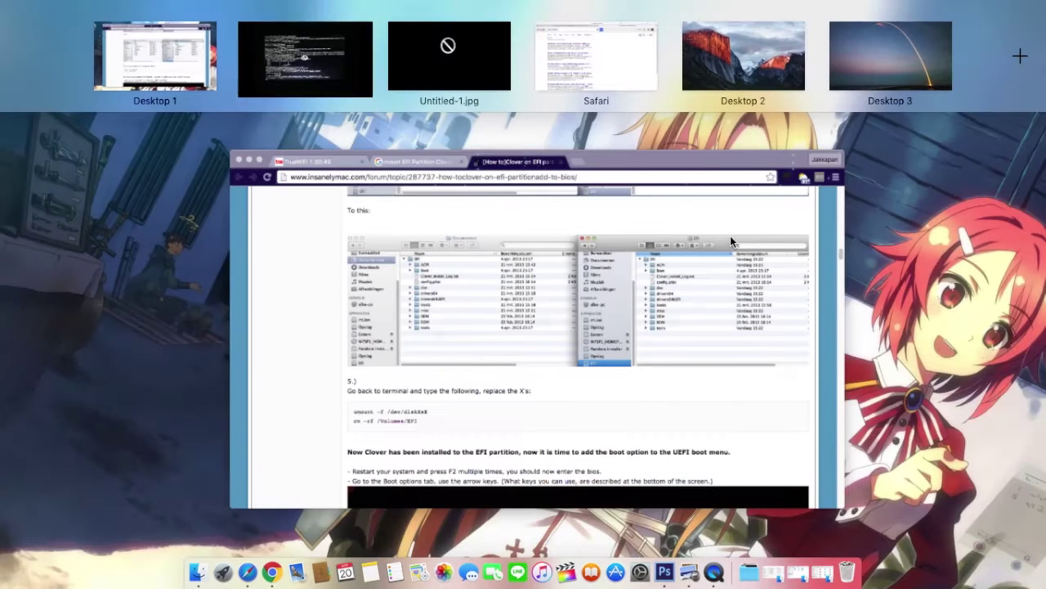
click(603, 63)
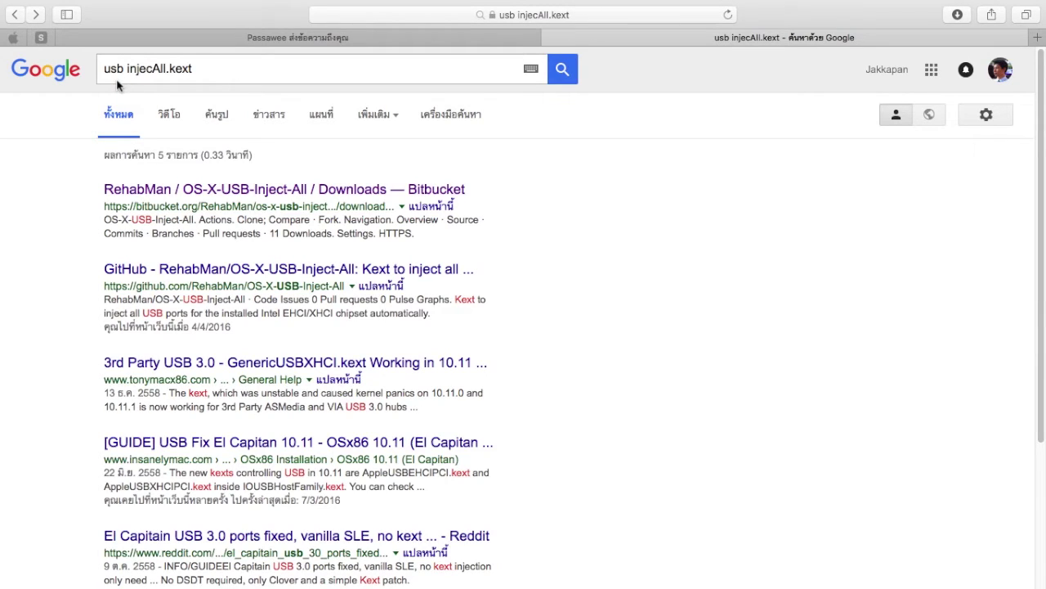
click(206, 67)
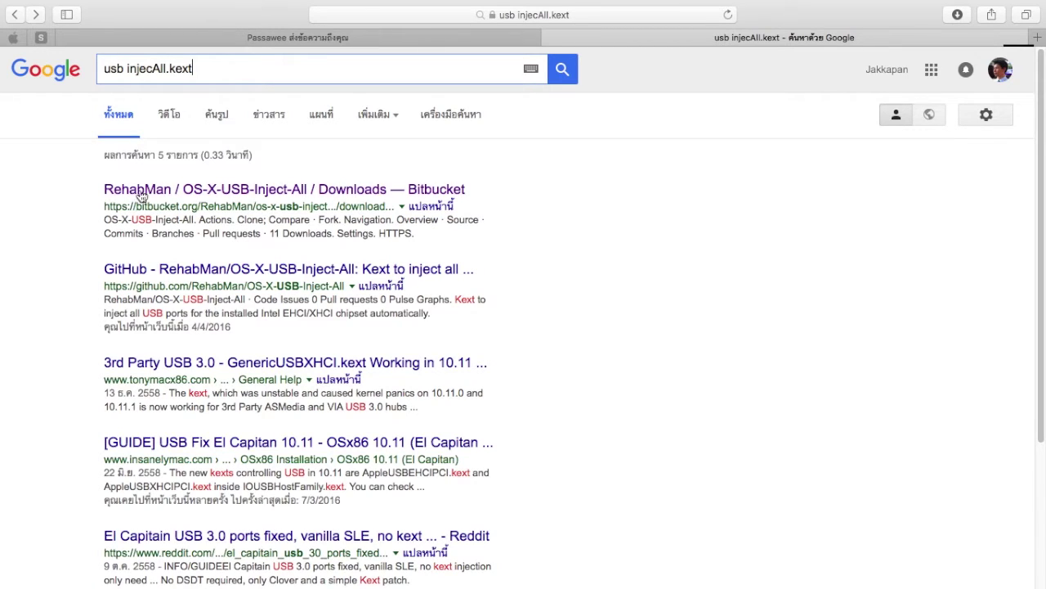
click(436, 194)
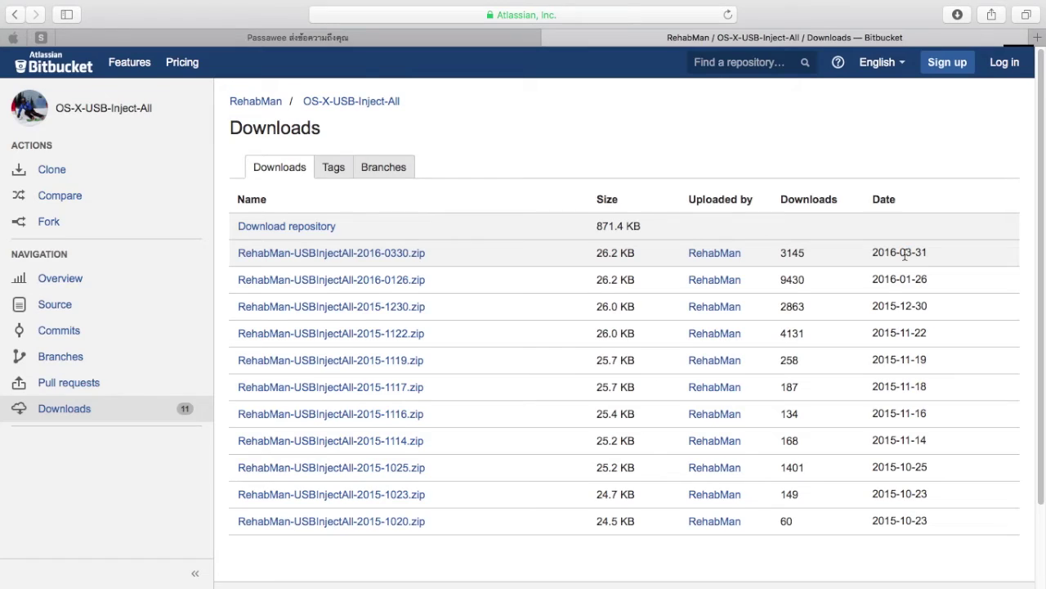
scroll(903, 256, down, 3)
scroll(712, 280, up, 3)
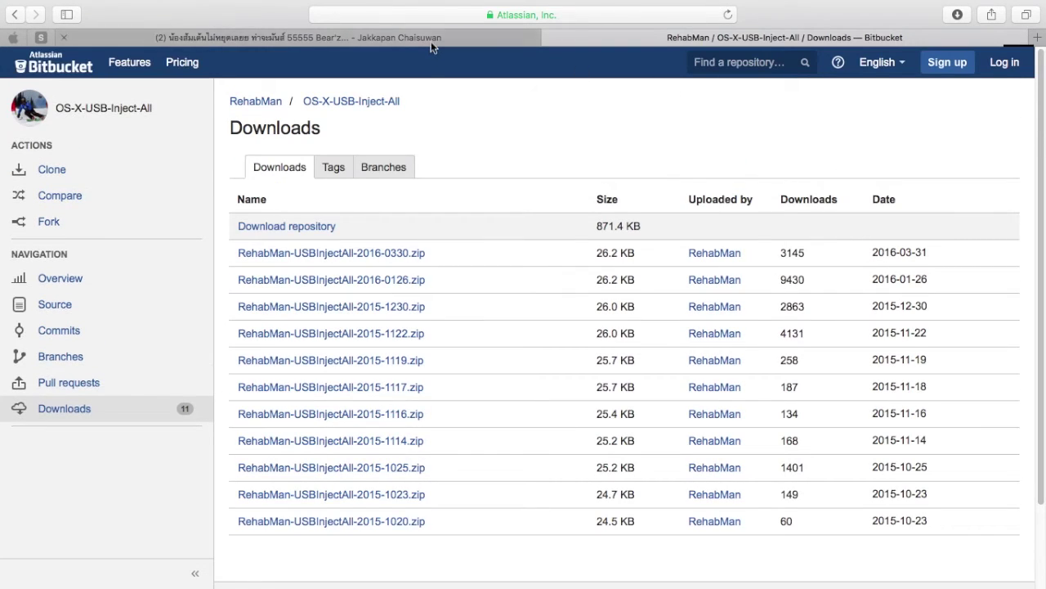
Return to Desktop 2 and shift the USBInjectAll.kext file slightly on the desktop
key(ctrl+Up)
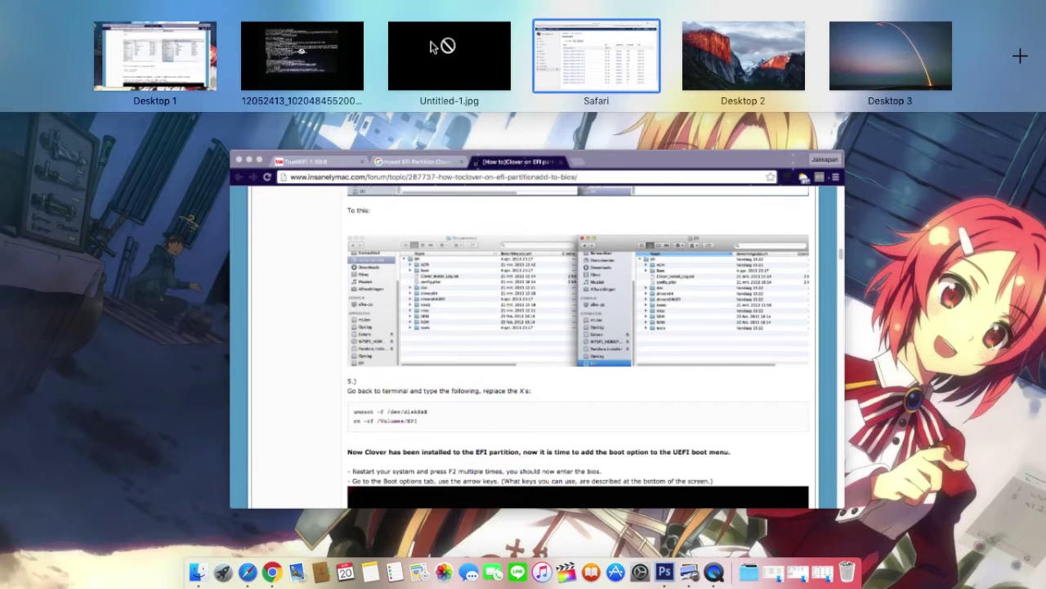
click(708, 54)
click(547, 206)
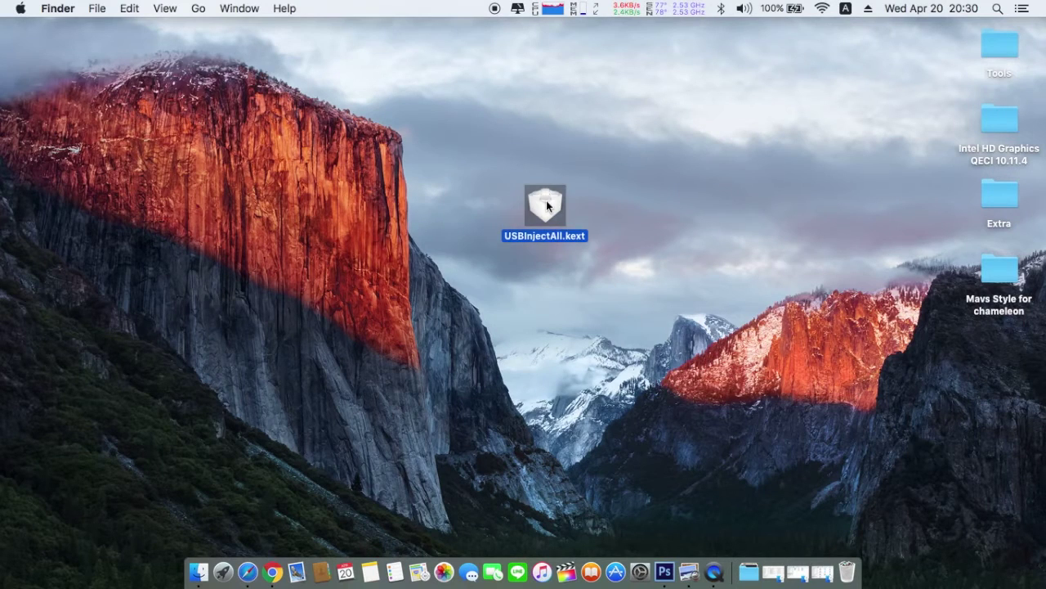
drag(547, 206, 540, 196)
click(594, 256)
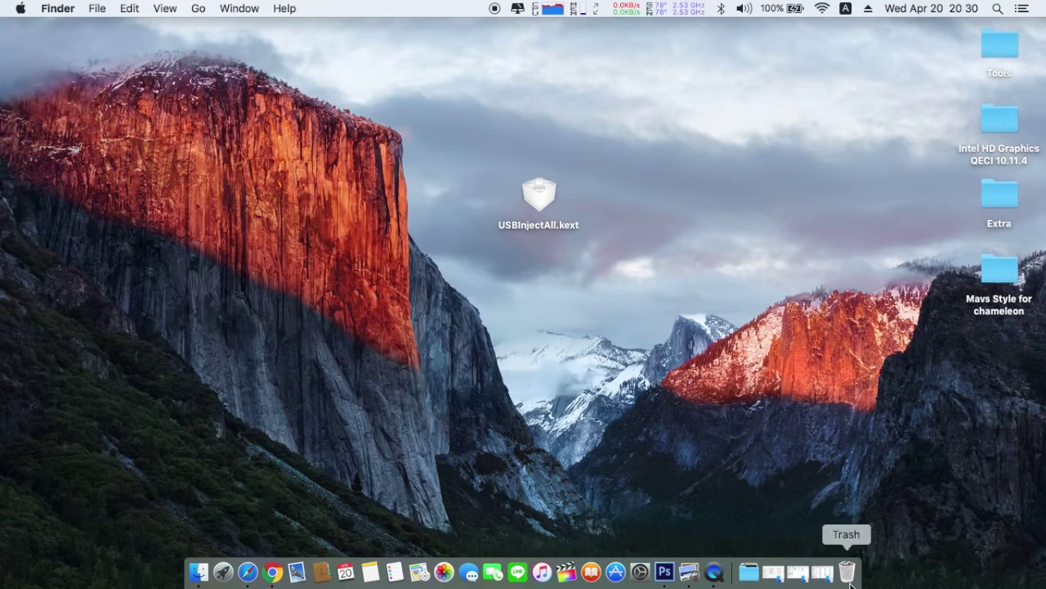
Restore the minimized Finder window of the 10.11 kexts folder and go back up to the root of the EFI volume
click(783, 581)
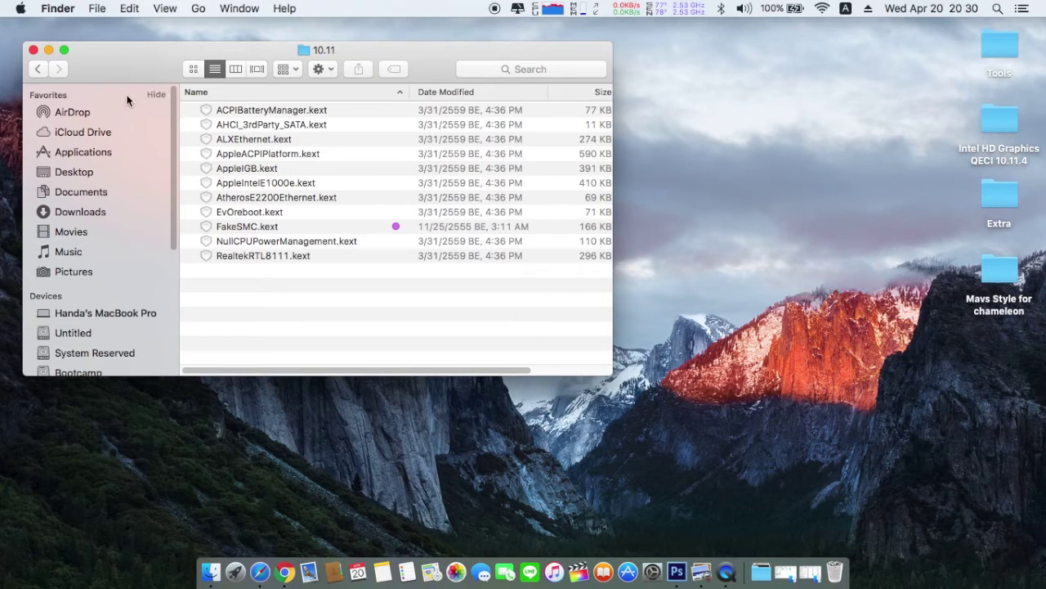
click(44, 71)
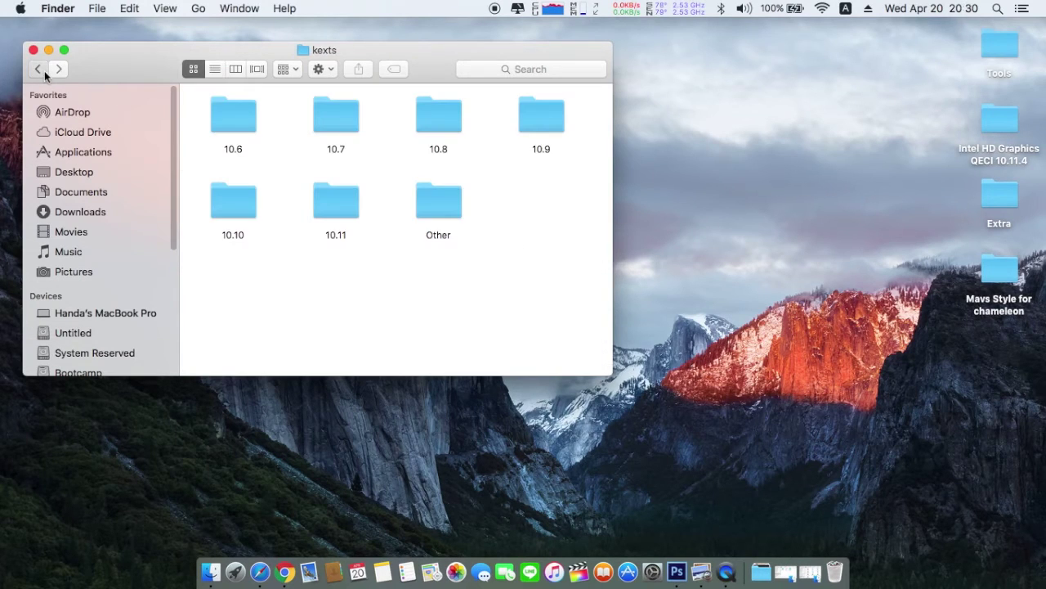
click(44, 70)
click(44, 70)
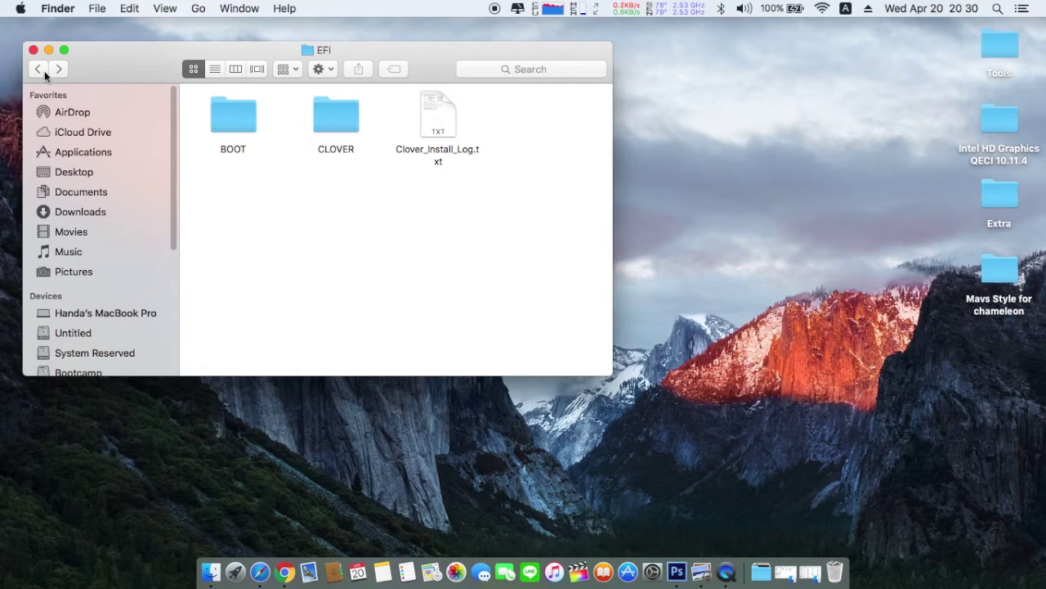
click(44, 70)
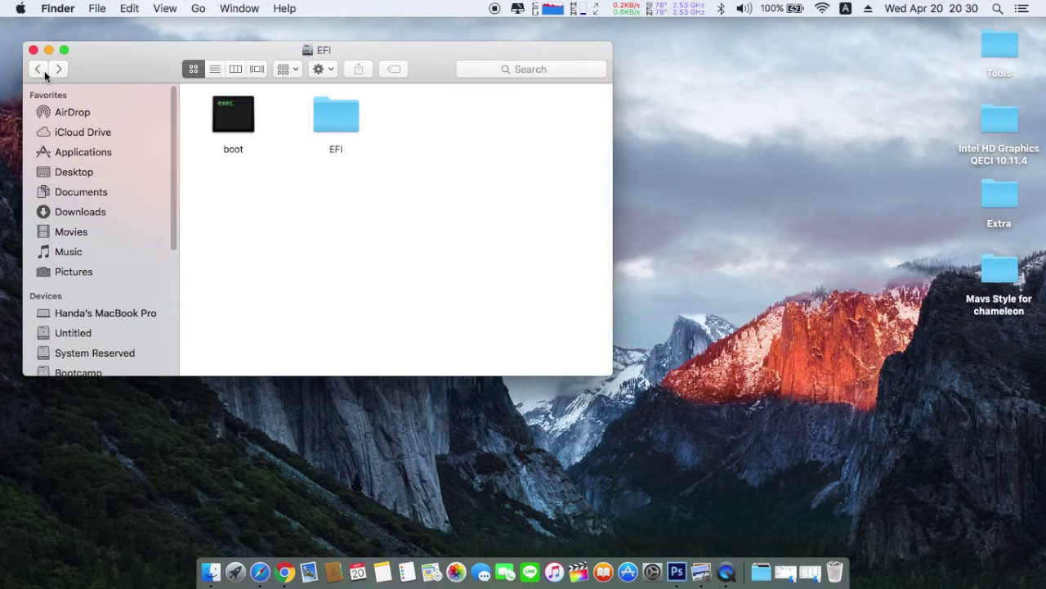
Open the EFI/CLOVER/kexts/10.11 folder on the EFI volume
double_click(344, 116)
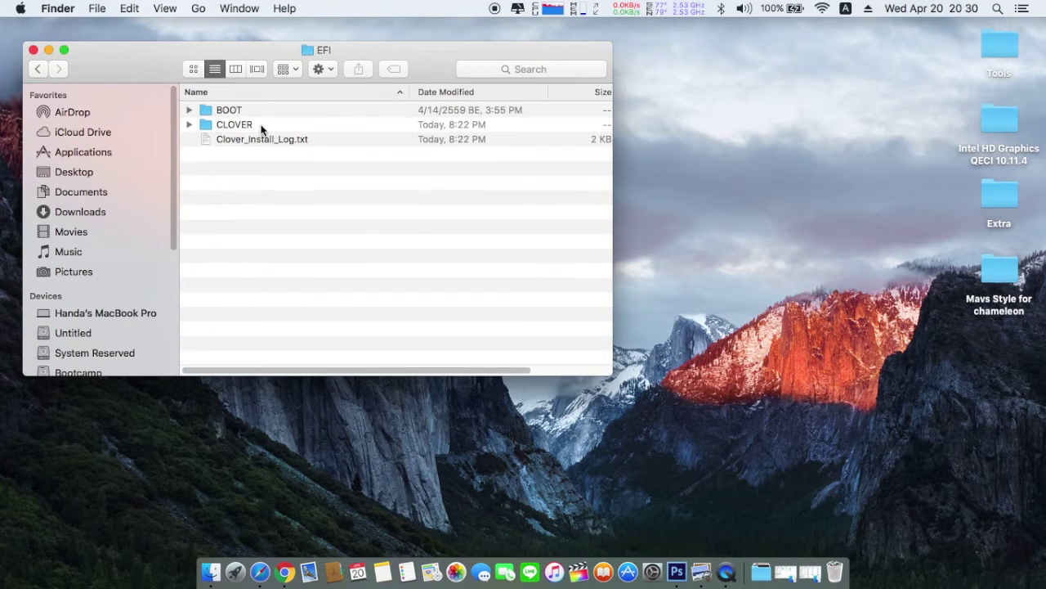
double_click(262, 126)
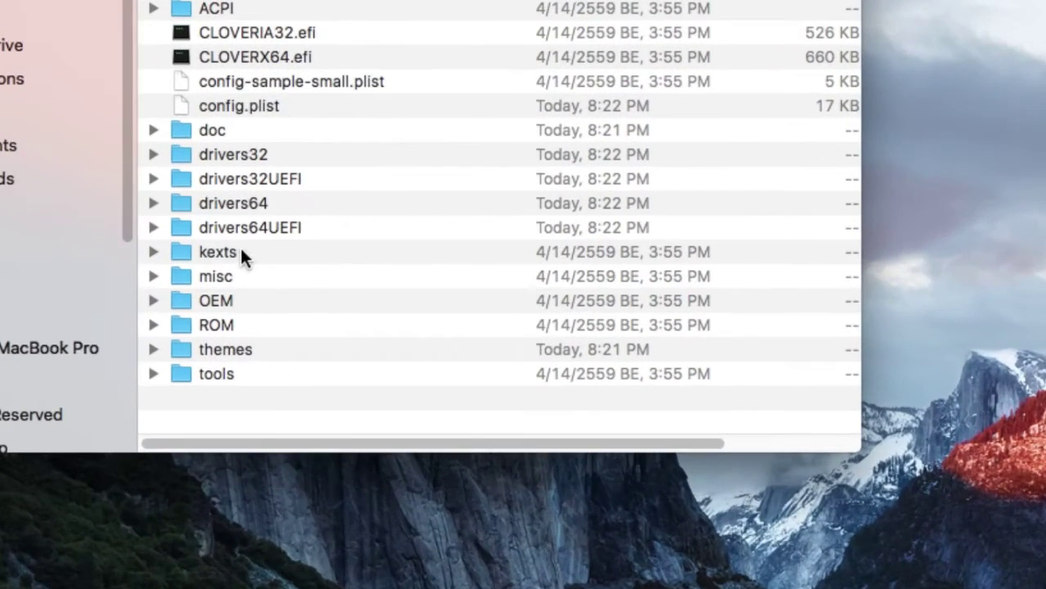
double_click(242, 251)
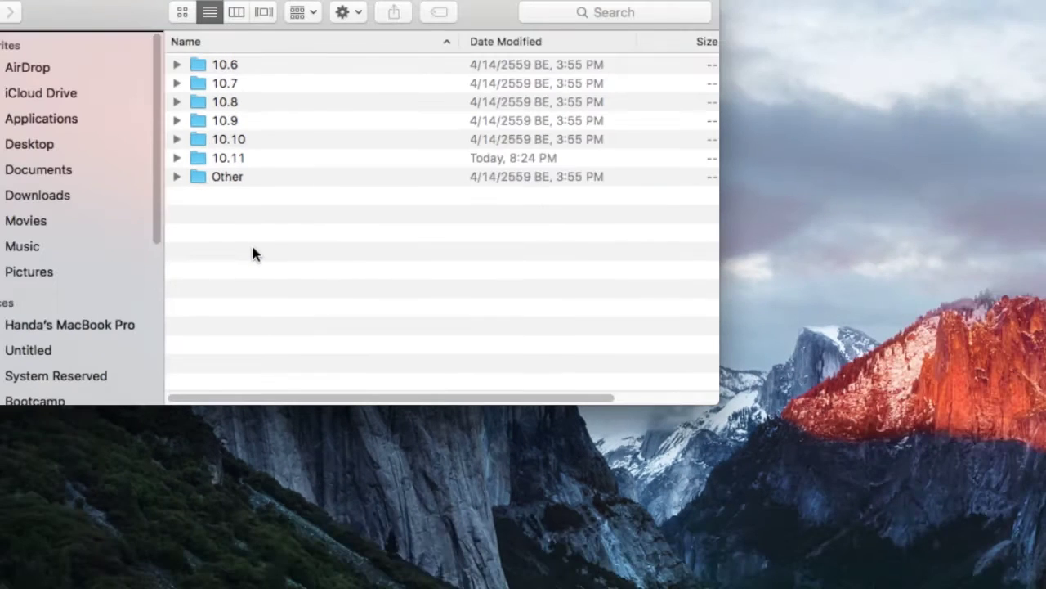
double_click(257, 158)
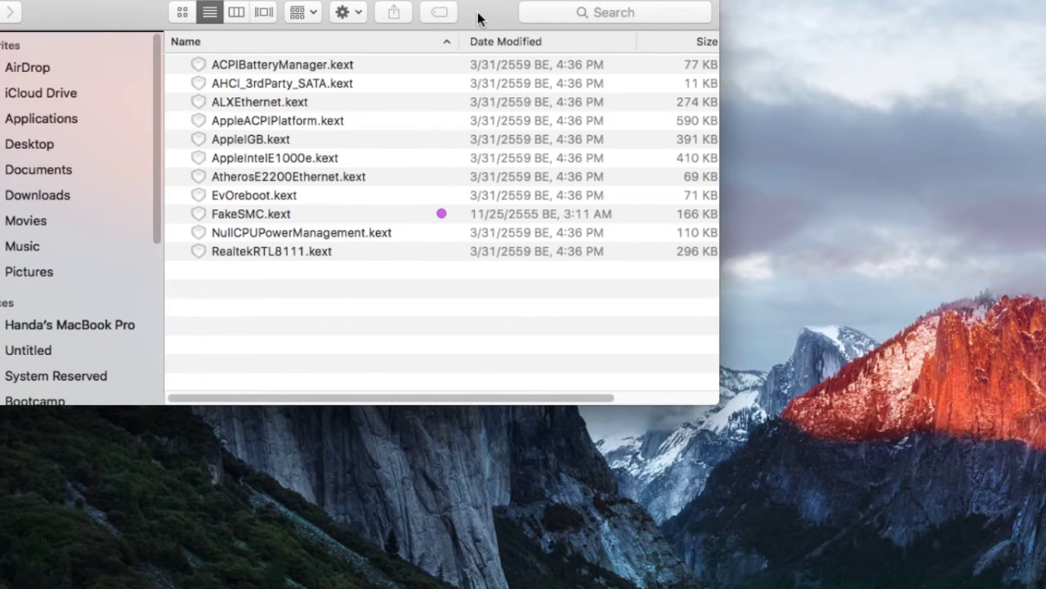
Copy USBInjectAll.kext from the desktop into Clover's 10.11 kexts folder and close the folder window
drag(478, 18, 294, 130)
drag(631, 182, 718, 201)
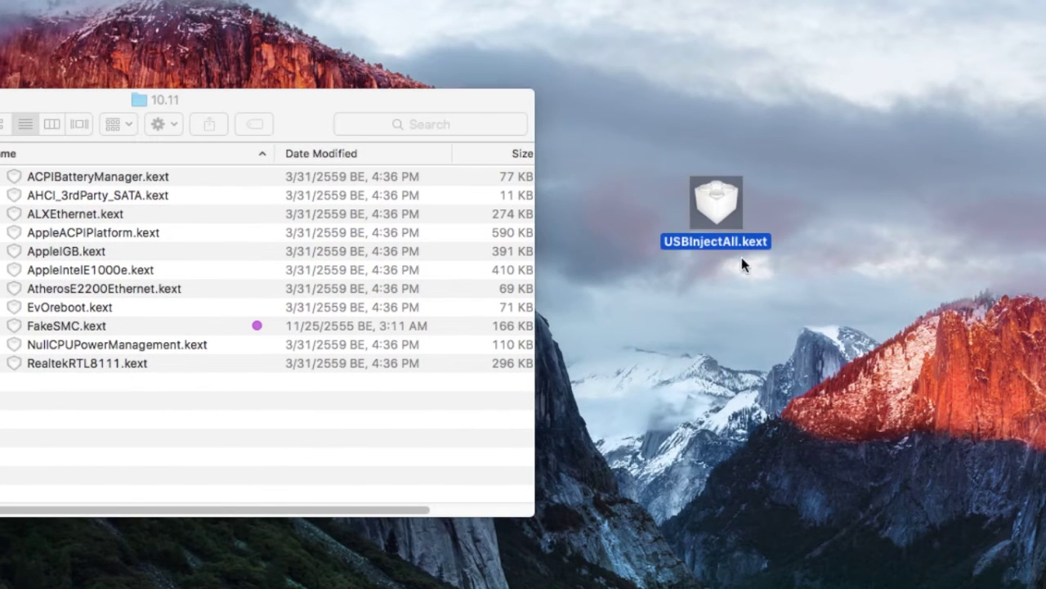
click(415, 426)
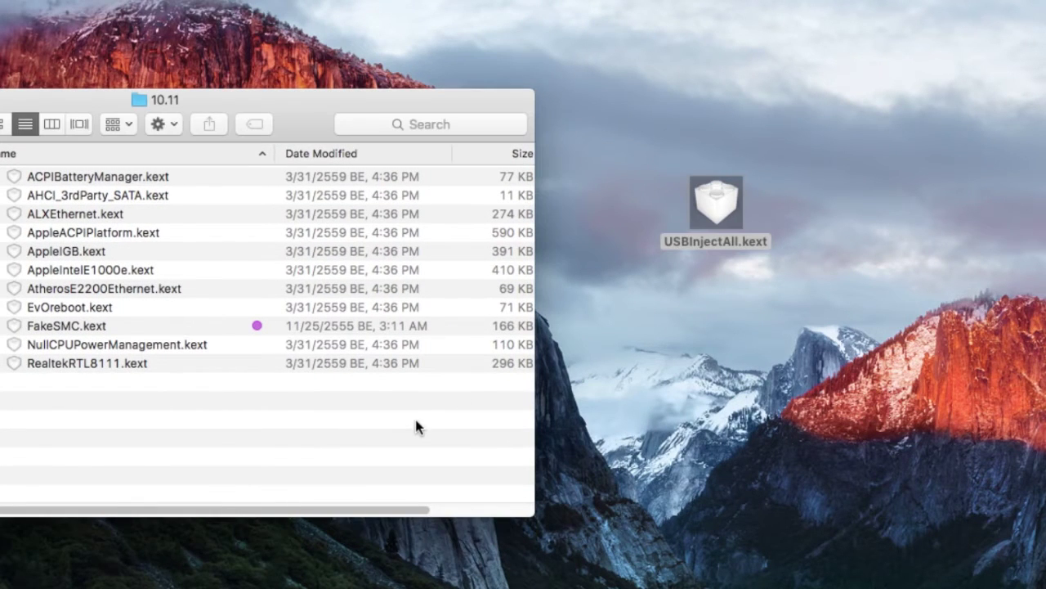
key(super+v)
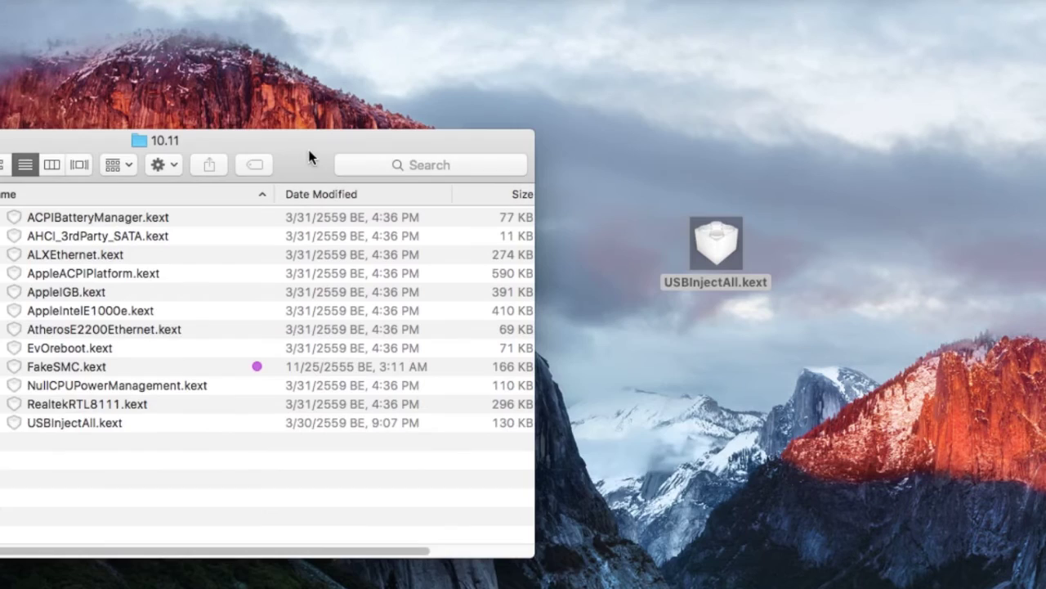
drag(311, 122, 541, 99)
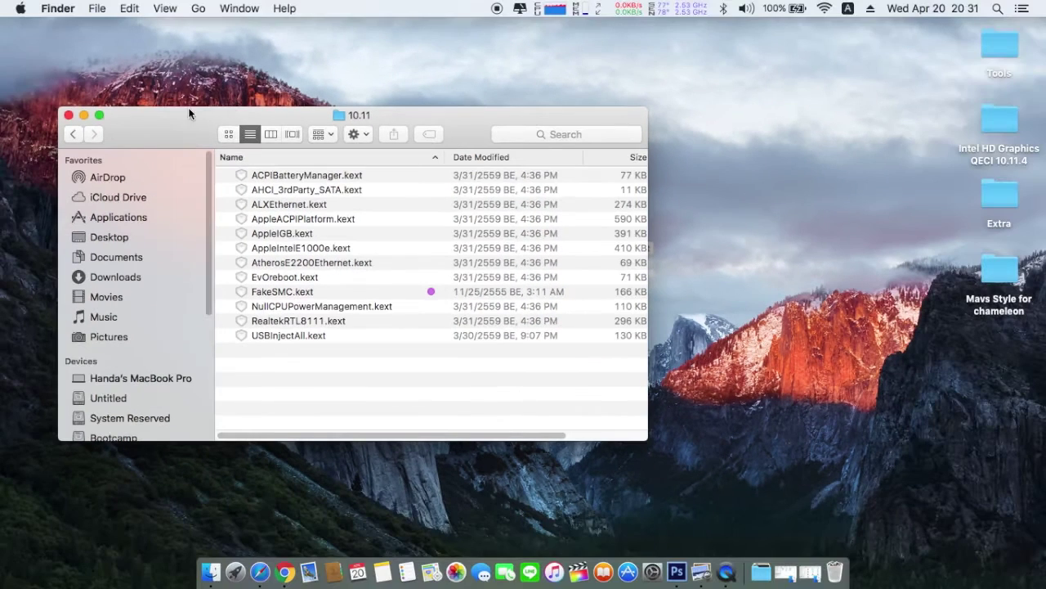
click(70, 115)
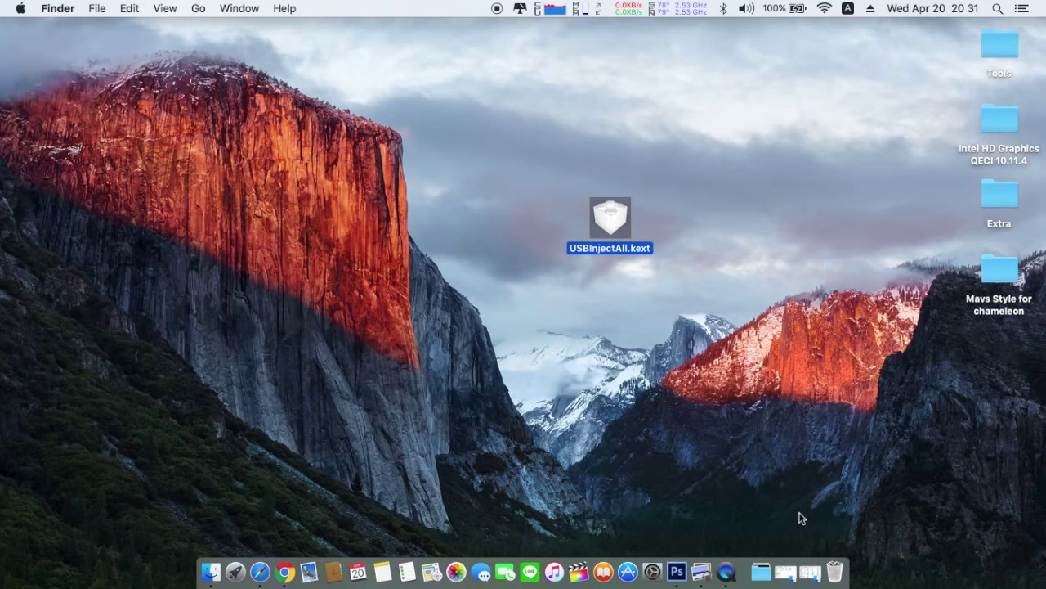
Launch ShowHiddenFiles from the data drive and close that drive's window
click(809, 571)
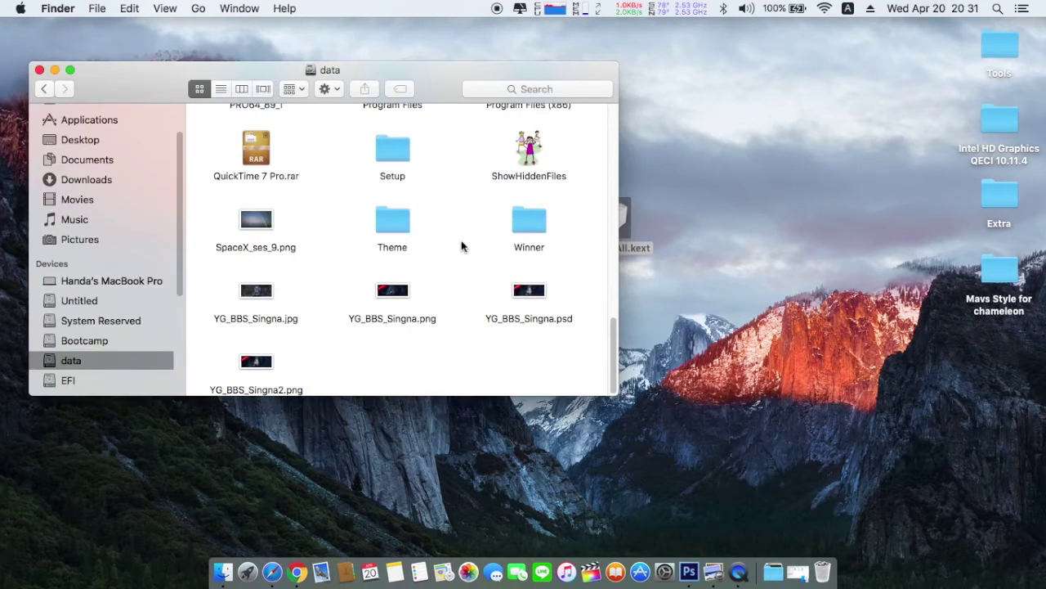
double_click(531, 149)
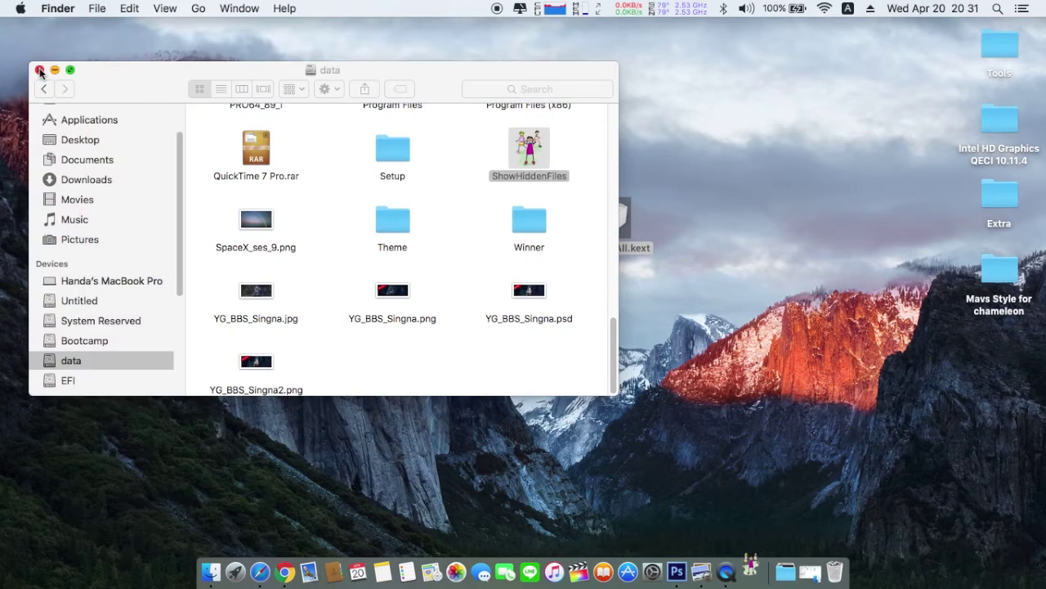
click(39, 70)
Restore the Untitled drive's window, dismiss the advertising window, and place the Show Hidden Files window beside the drive's window
click(809, 571)
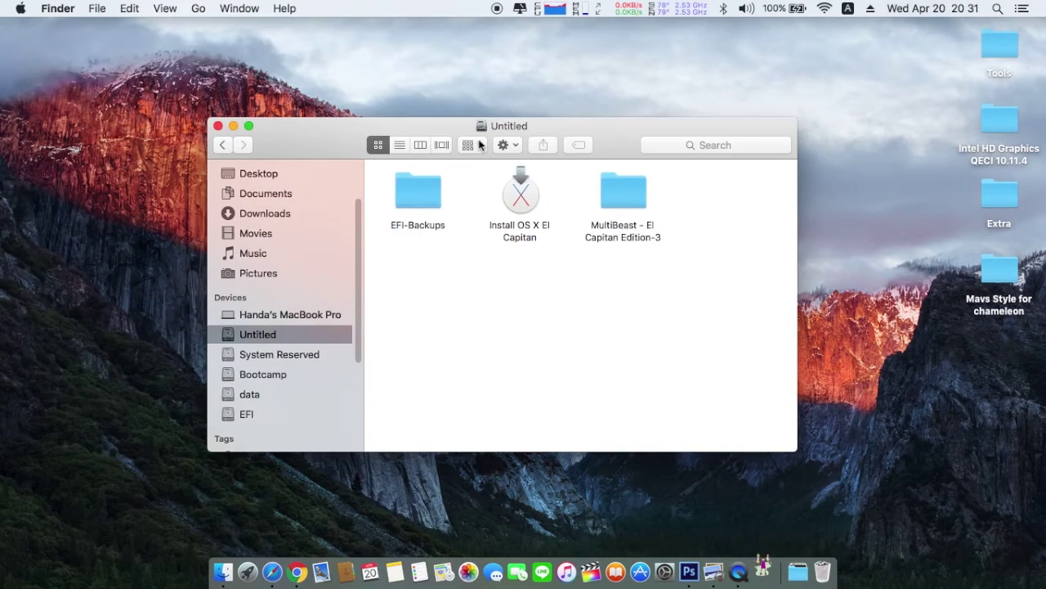
drag(609, 119, 440, 58)
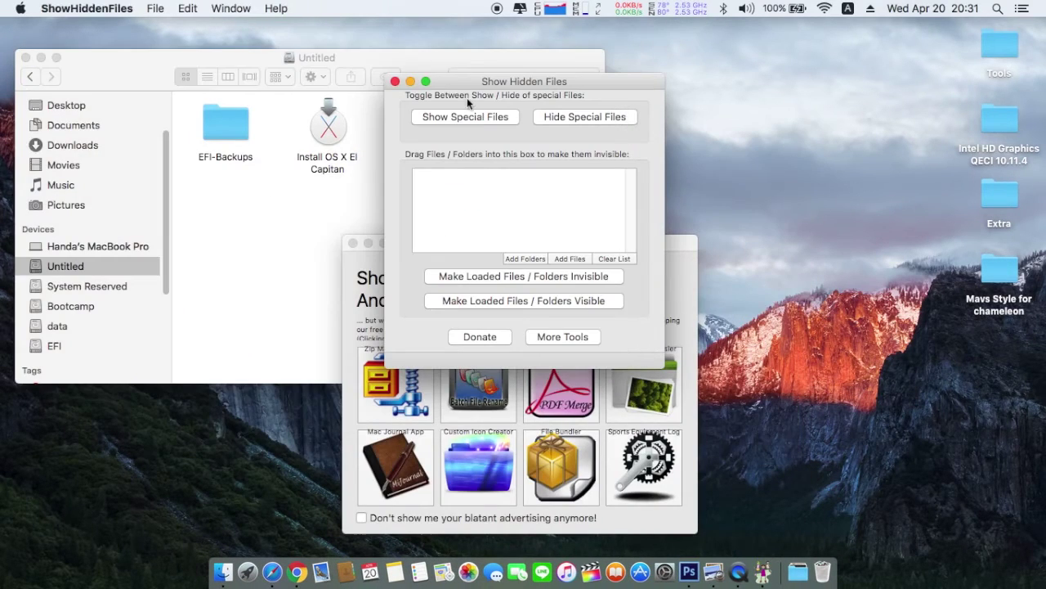
click(690, 288)
drag(661, 250, 960, 220)
click(649, 213)
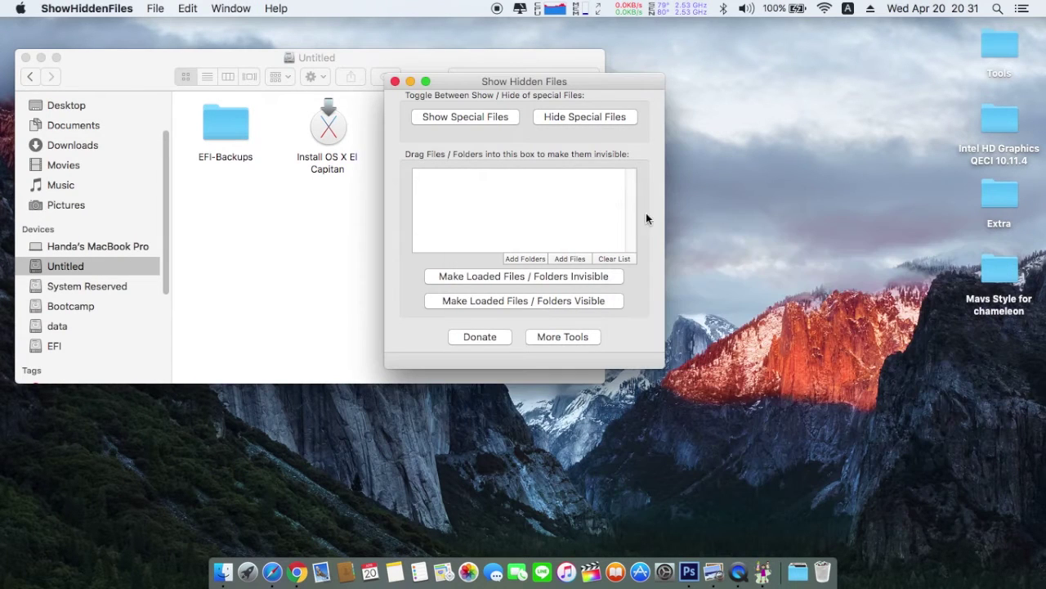
drag(443, 85, 754, 77)
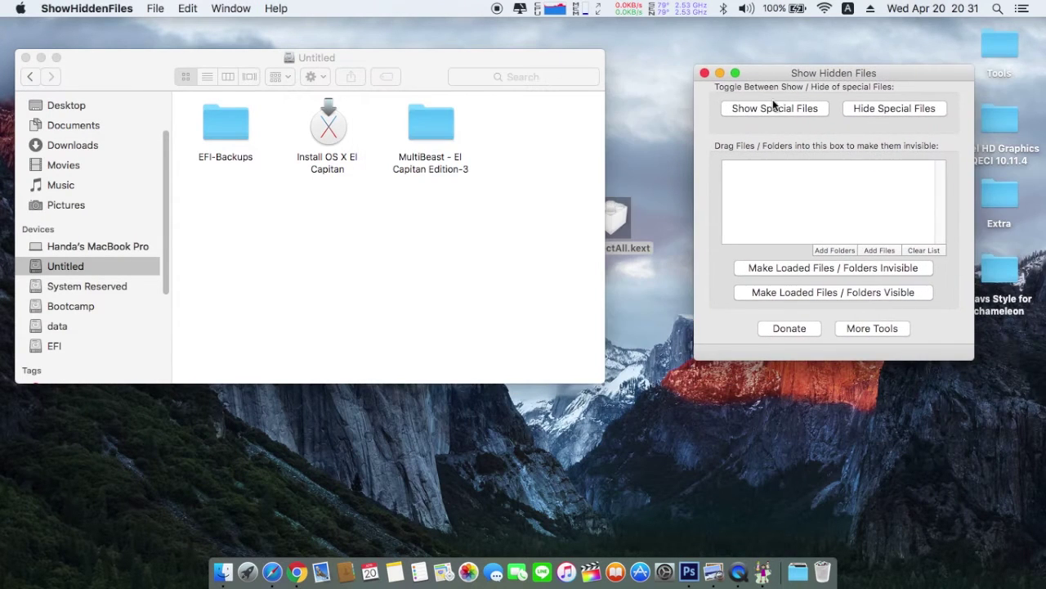
Show the special files on the Untitled drive and move USBInjectAll.kext to a clear spot on the desktop
click(801, 108)
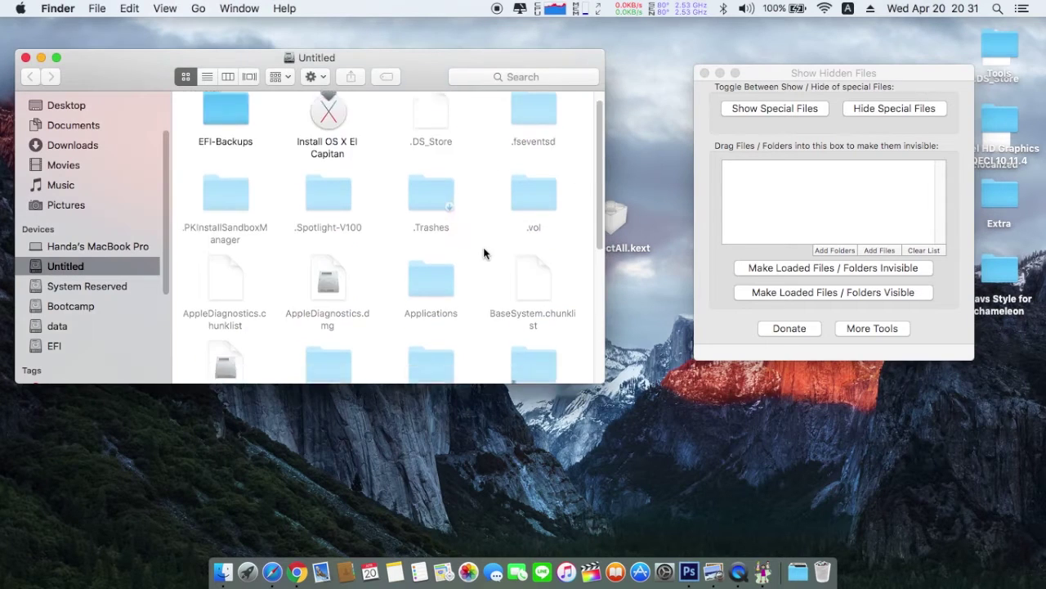
scroll(486, 253, down, 5)
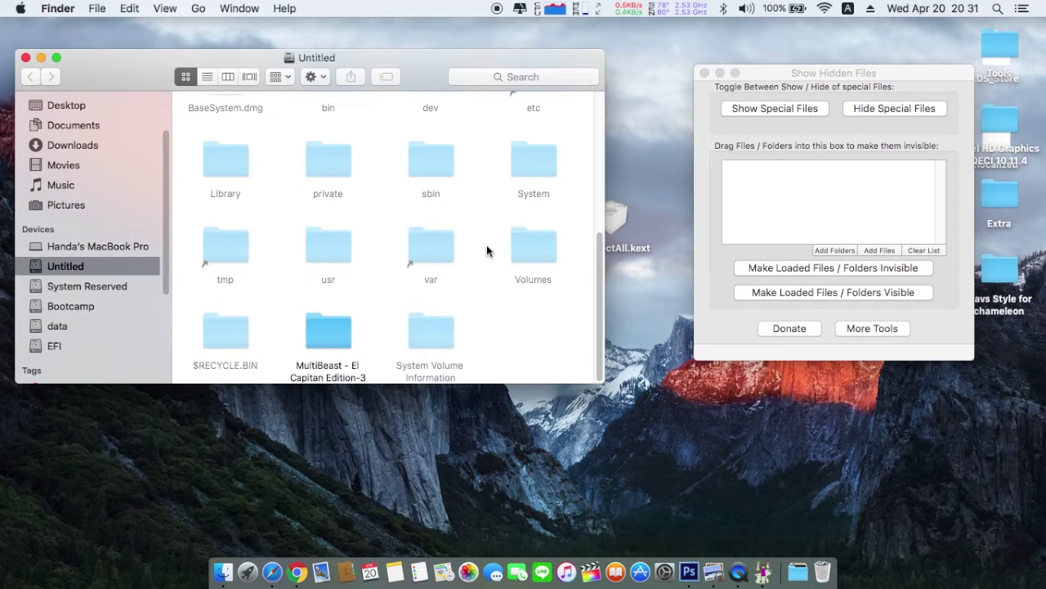
drag(628, 219, 675, 467)
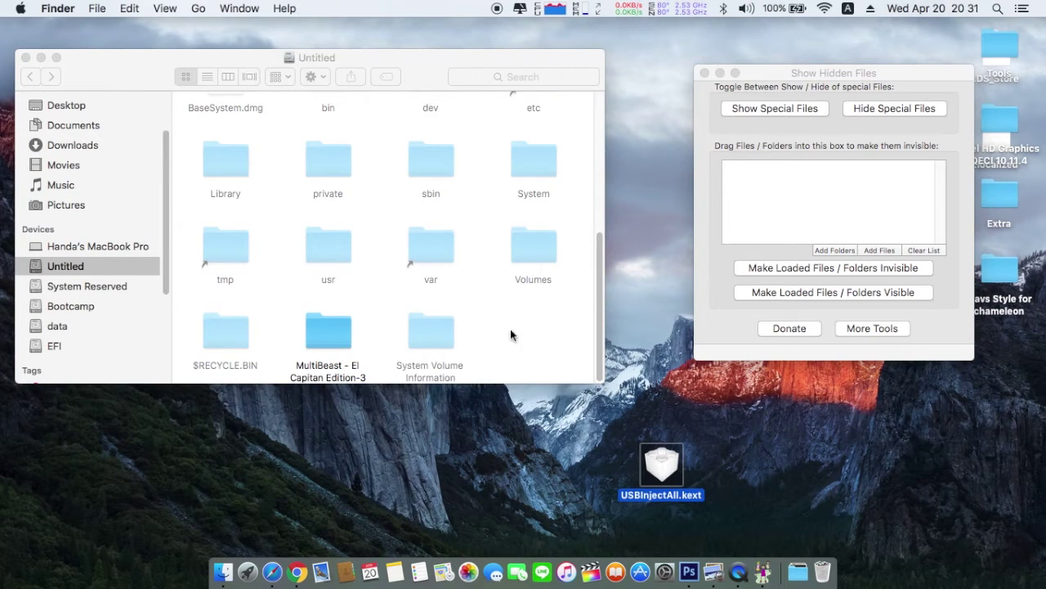
Open the Untitled drive's System folder and its Library folder, each in a new tab
click(532, 168)
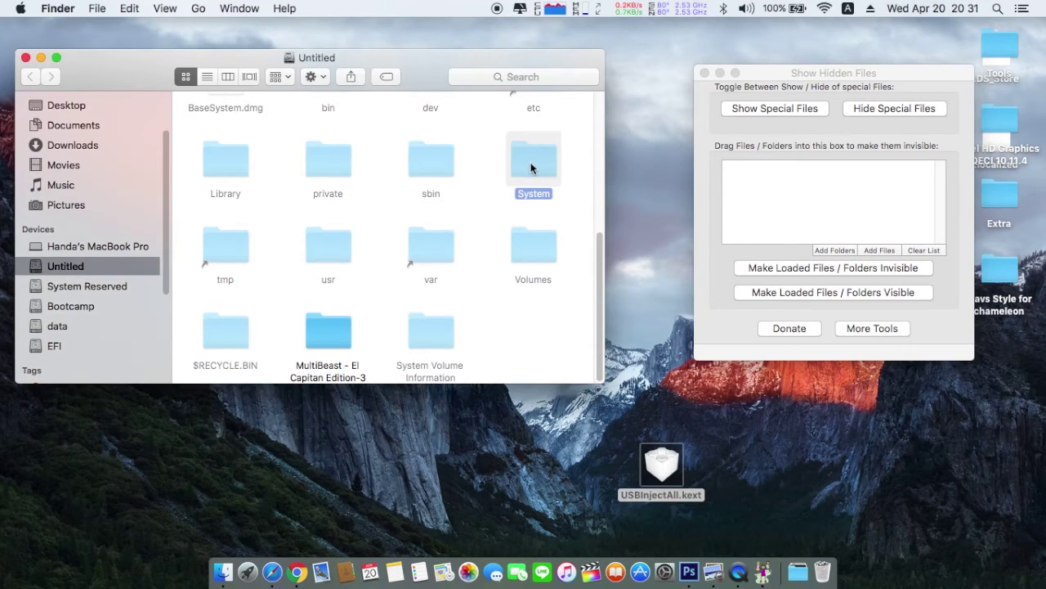
right_click(532, 168)
click(528, 168)
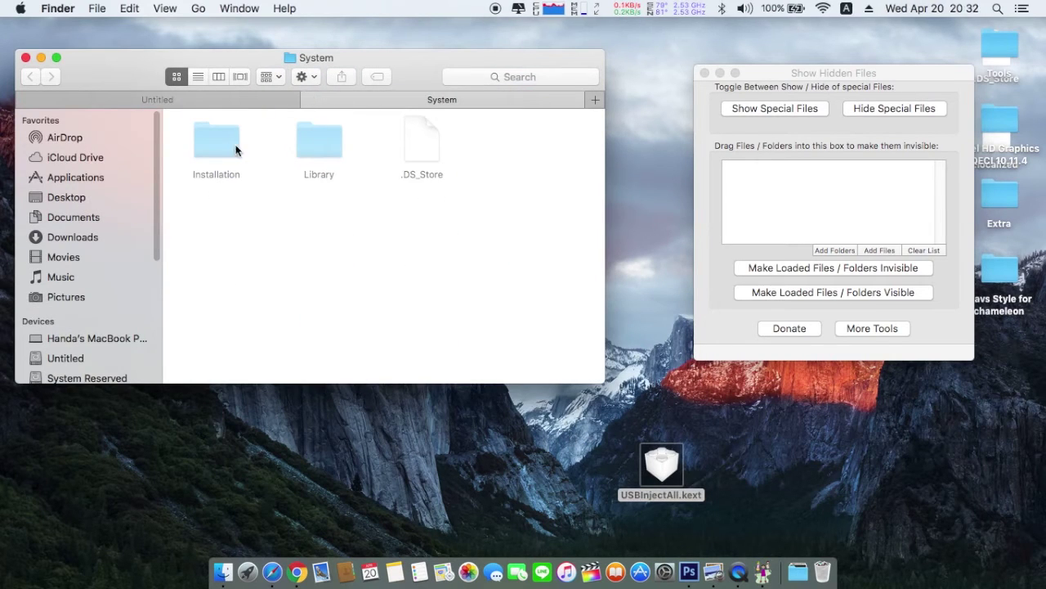
right_click(314, 144)
click(319, 145)
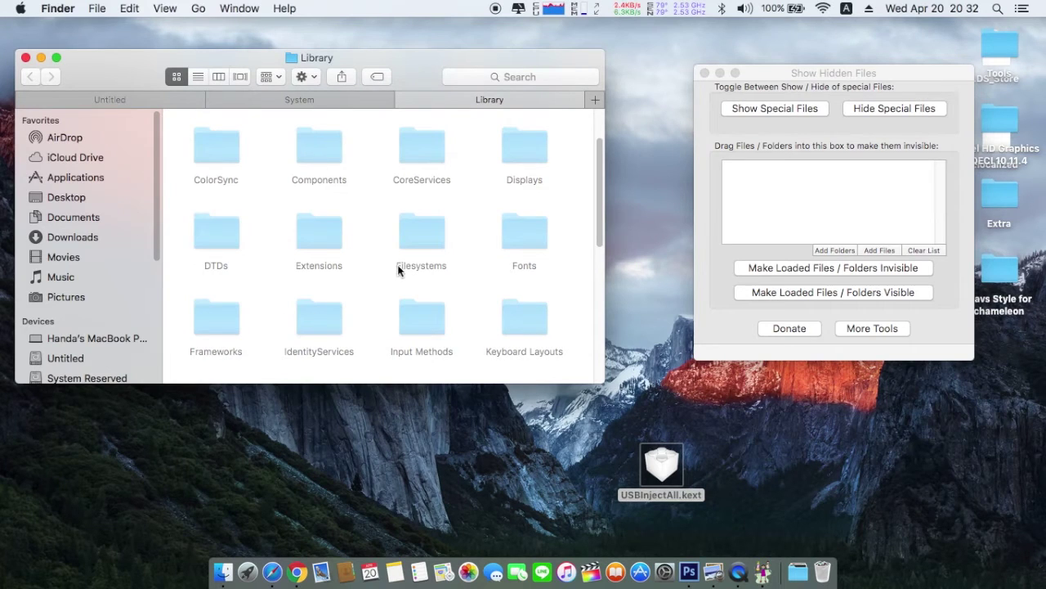
Open the Extensions folder inside System/Library in a new tab
click(420, 325)
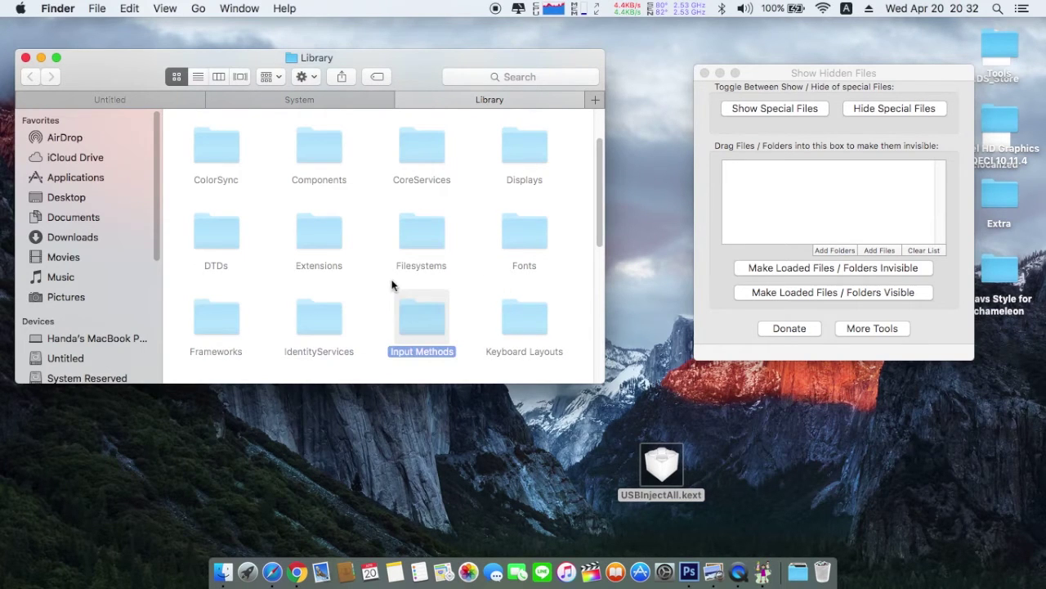
scroll(392, 283, down, 2)
scroll(392, 286, up, 4)
click(343, 306)
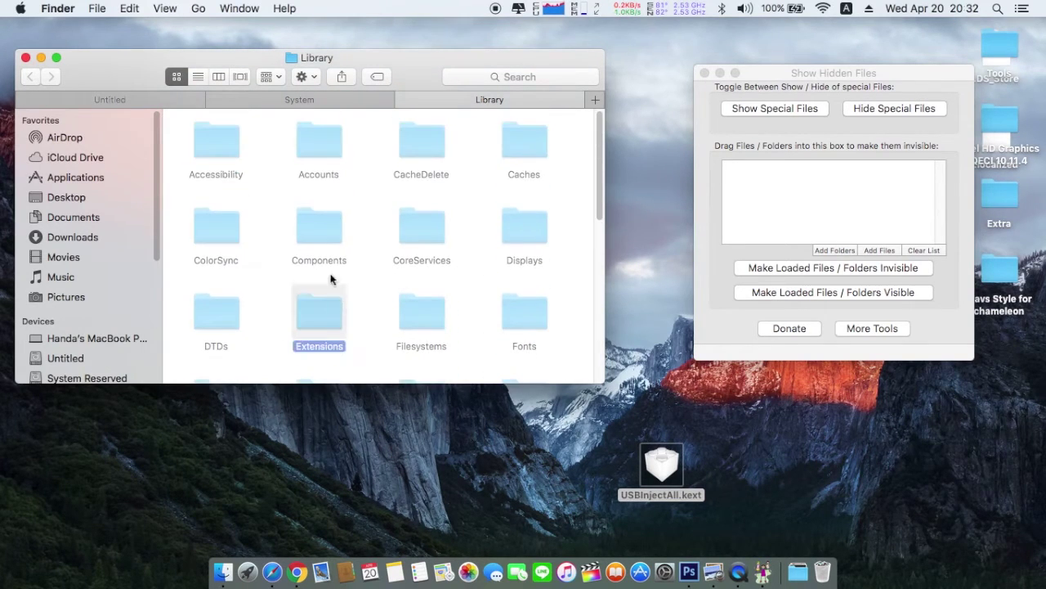
right_click(322, 305)
click(355, 243)
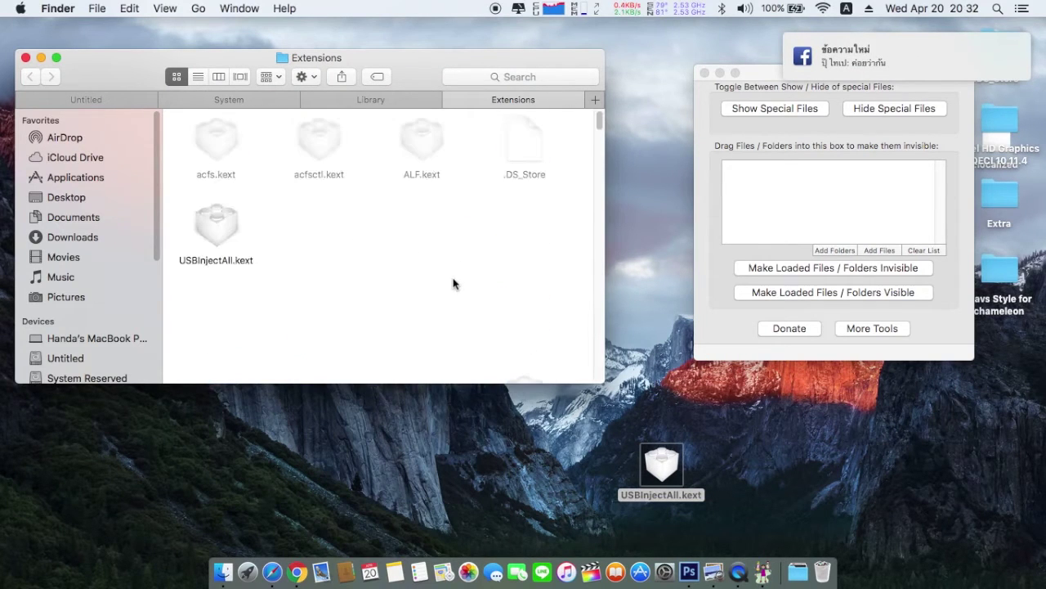
Clean up the Extensions folder's icons by name and dismiss the Facebook notification
scroll(456, 283, down, 10)
scroll(456, 283, up, 10)
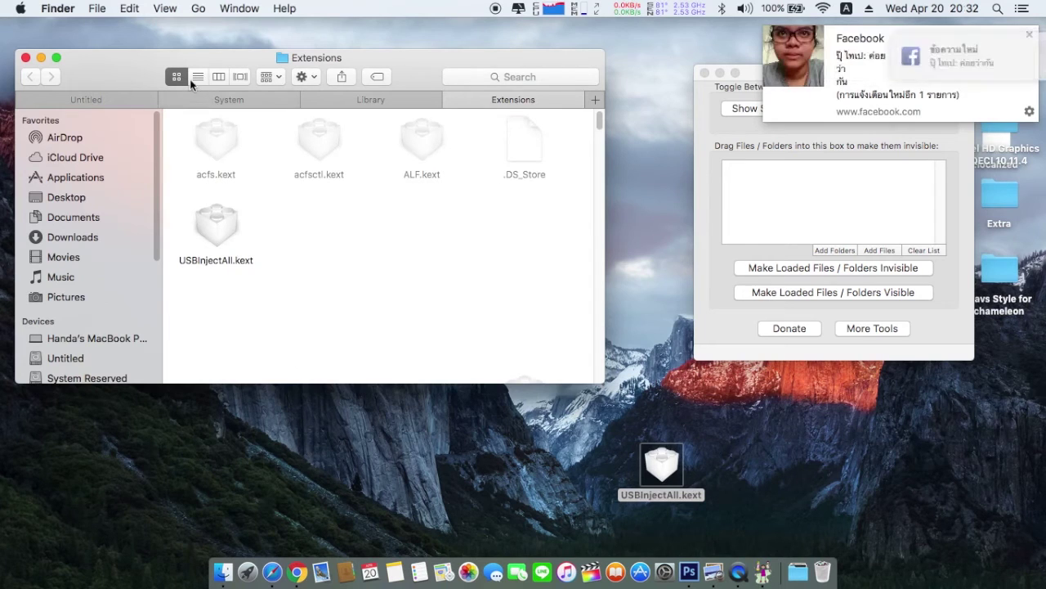
right_click(312, 220)
mouse_move(437, 307)
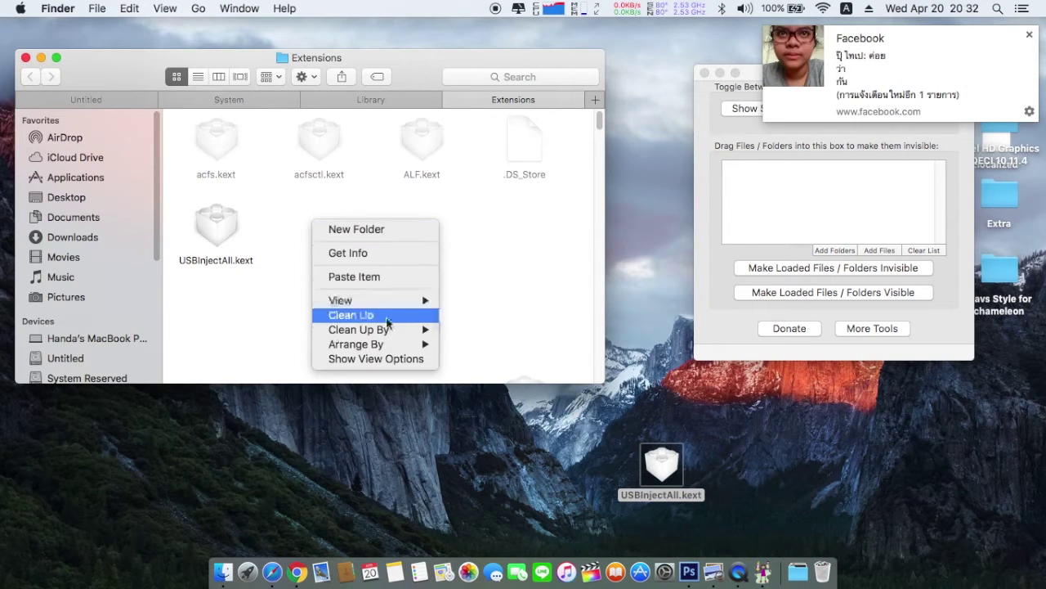
click(450, 325)
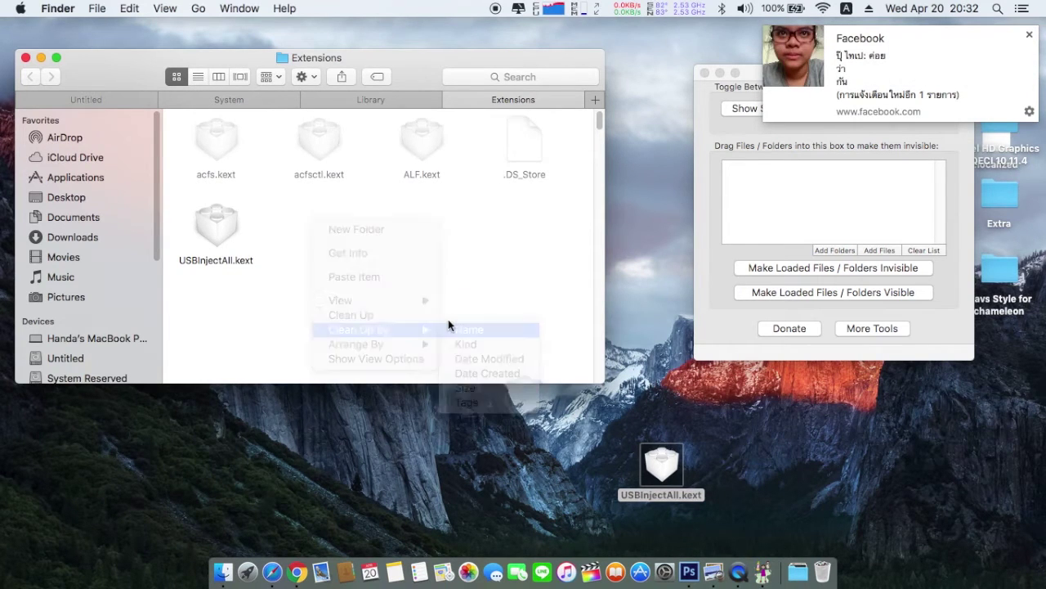
click(1029, 34)
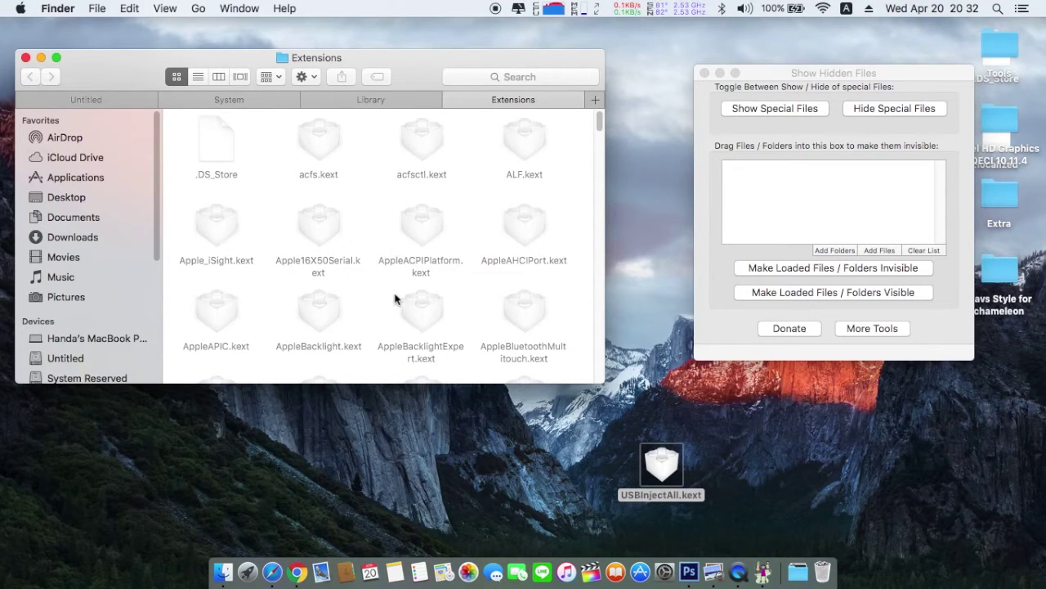
Copy USBInjectAll.kext from the desktop into the Extensions folder, replacing the existing copy and authorizing with the account password
scroll(396, 298, down, 5)
scroll(396, 298, down, 5)
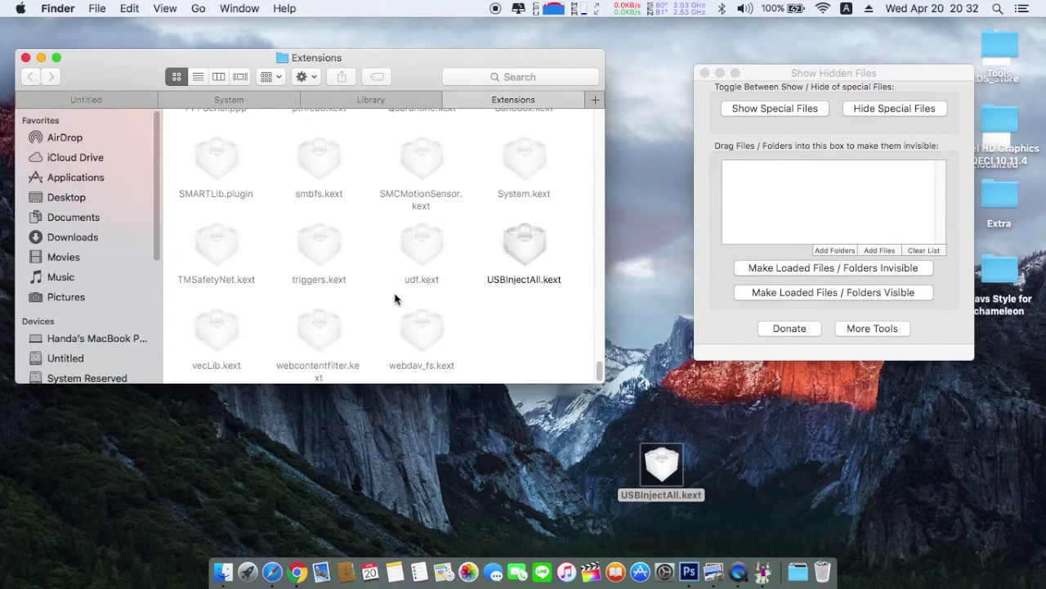
drag(663, 470, 527, 319)
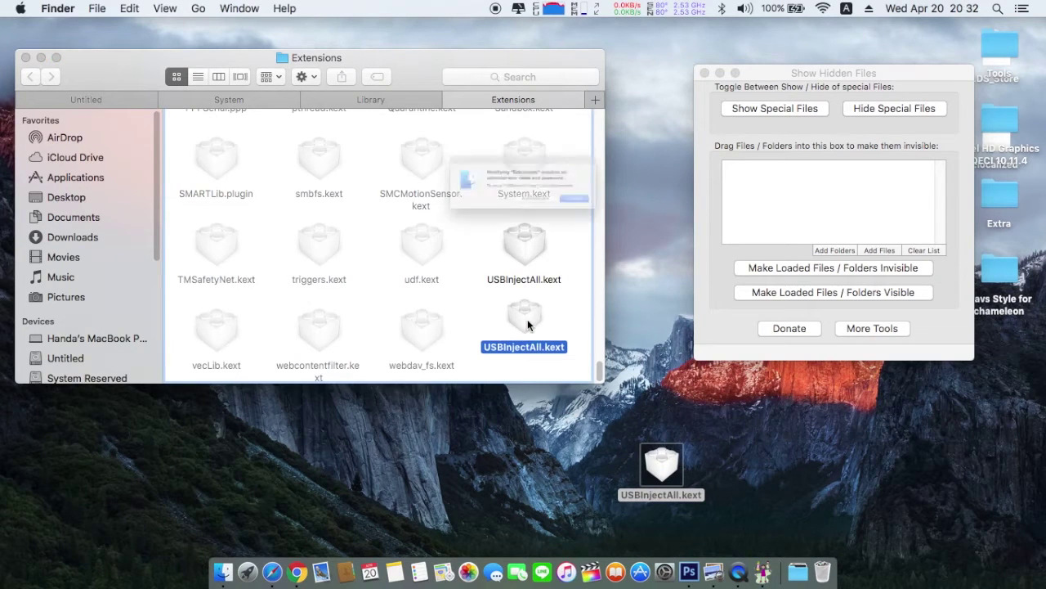
click(553, 218)
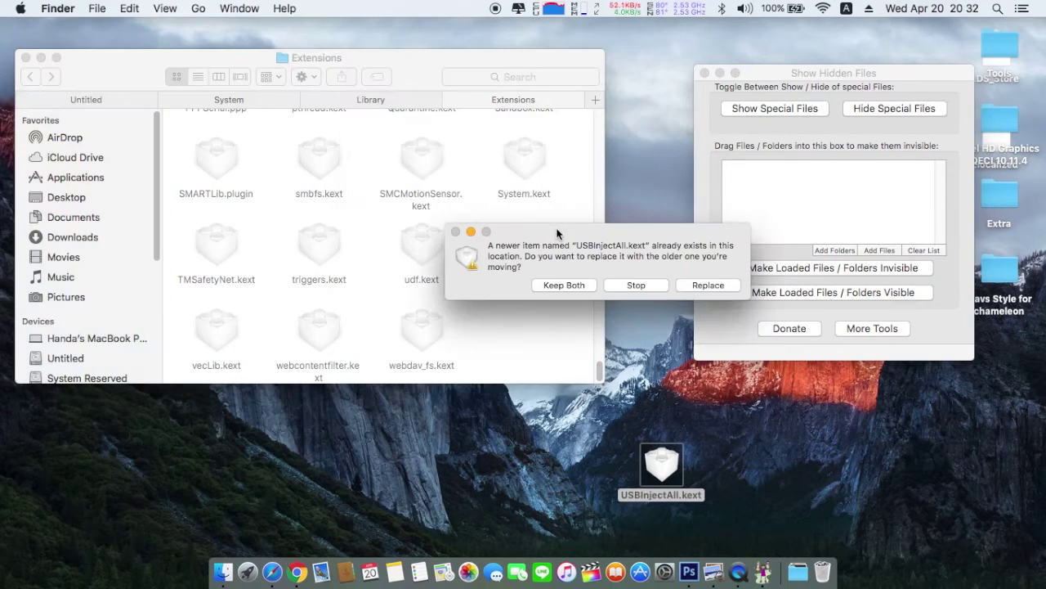
click(710, 285)
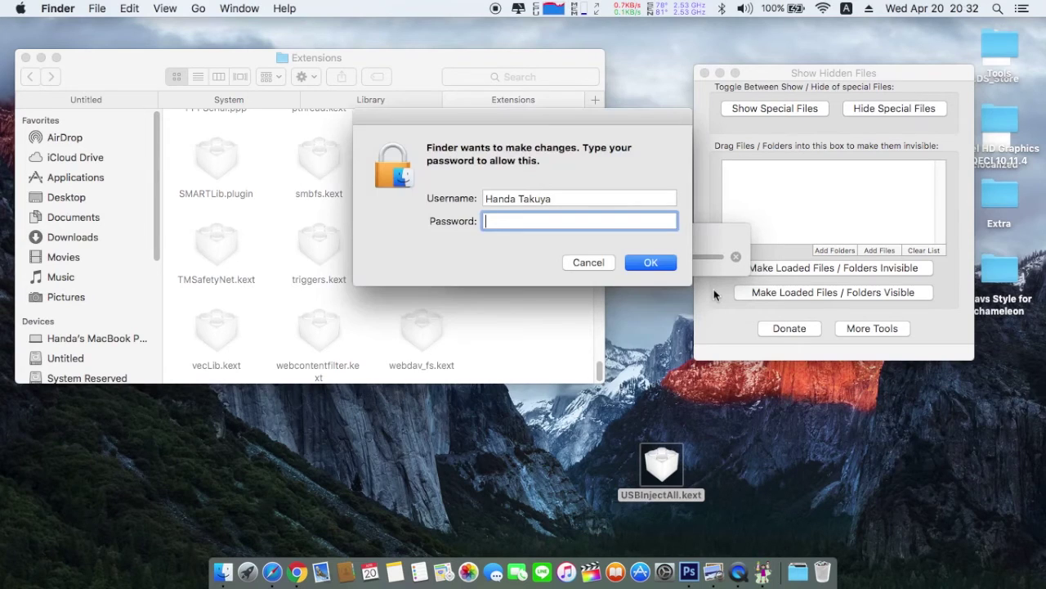
text(•••••)
key(Return)
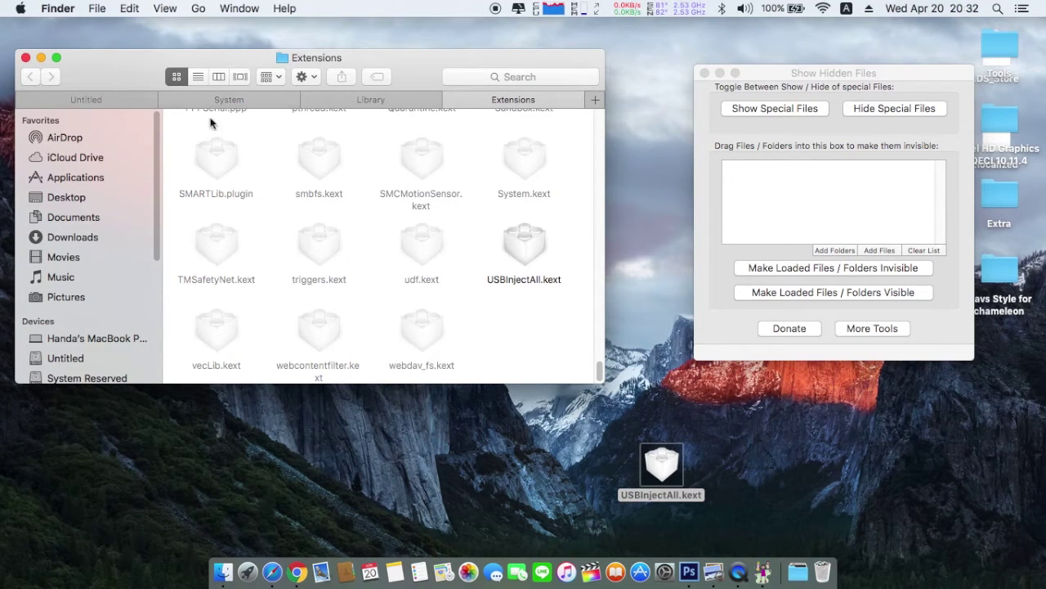
Close the Extensions folder window, hide the special files again, and close the Show Hidden Files utility
click(26, 58)
click(865, 110)
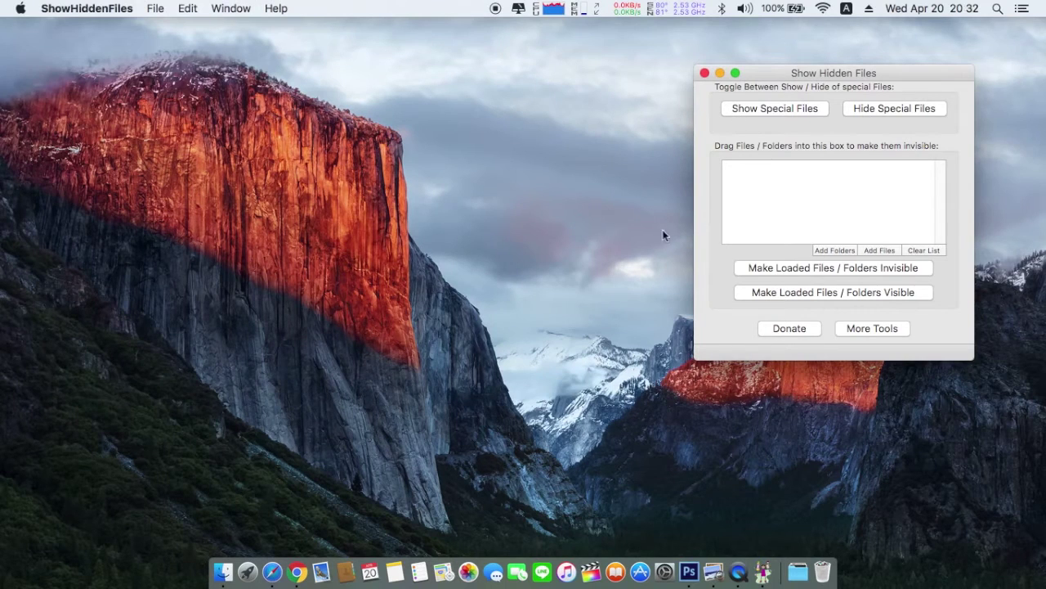
click(705, 73)
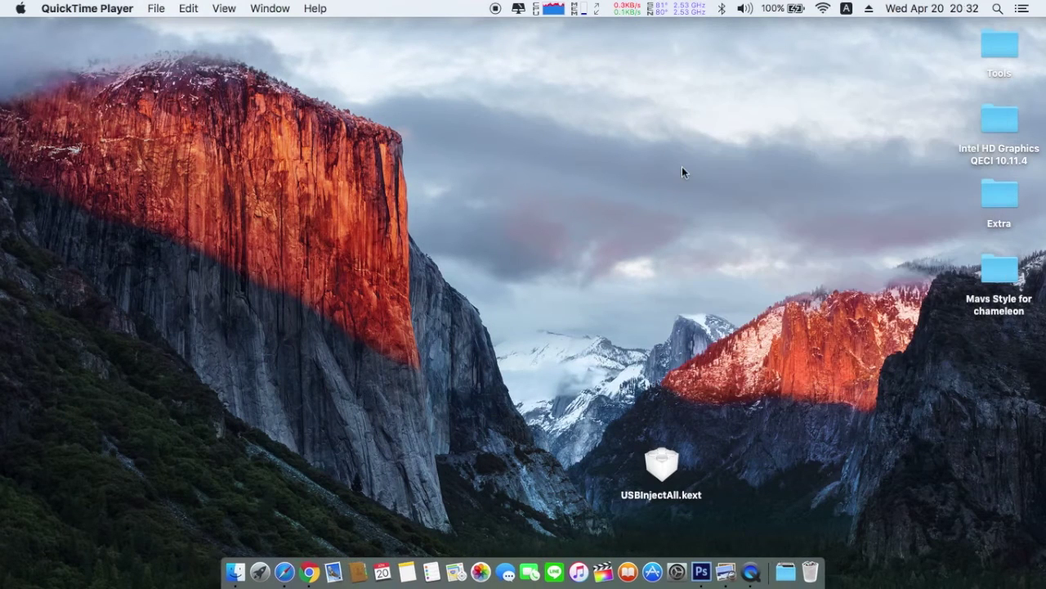
Review the full-screen boot-log photo and the prohibitory-sign image Untitled-1.jpg, and return to Desktop 2
key(ctrl+Up)
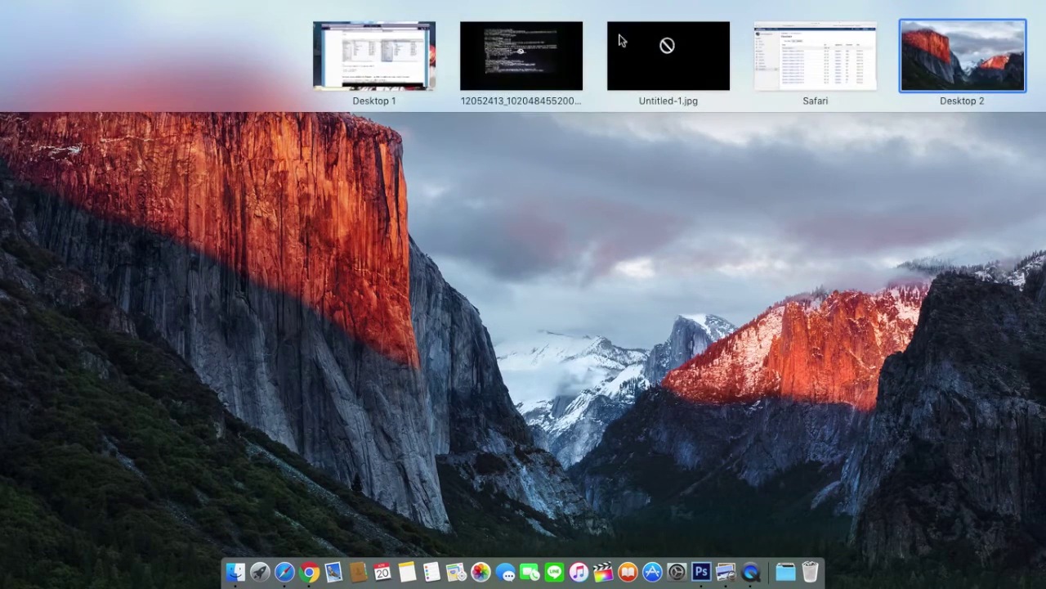
click(635, 41)
key(ctrl+Up)
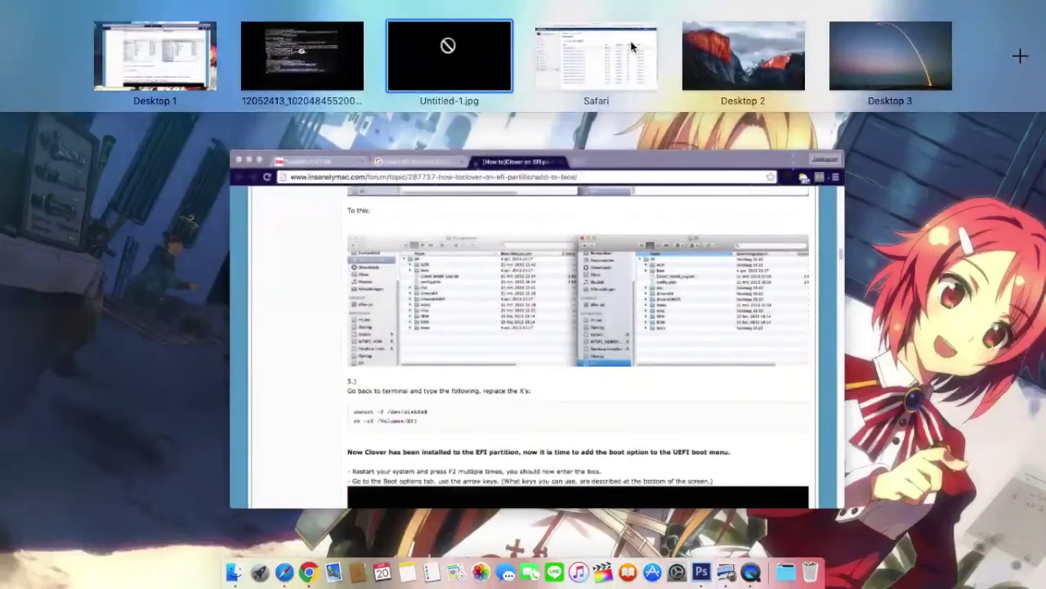
click(347, 50)
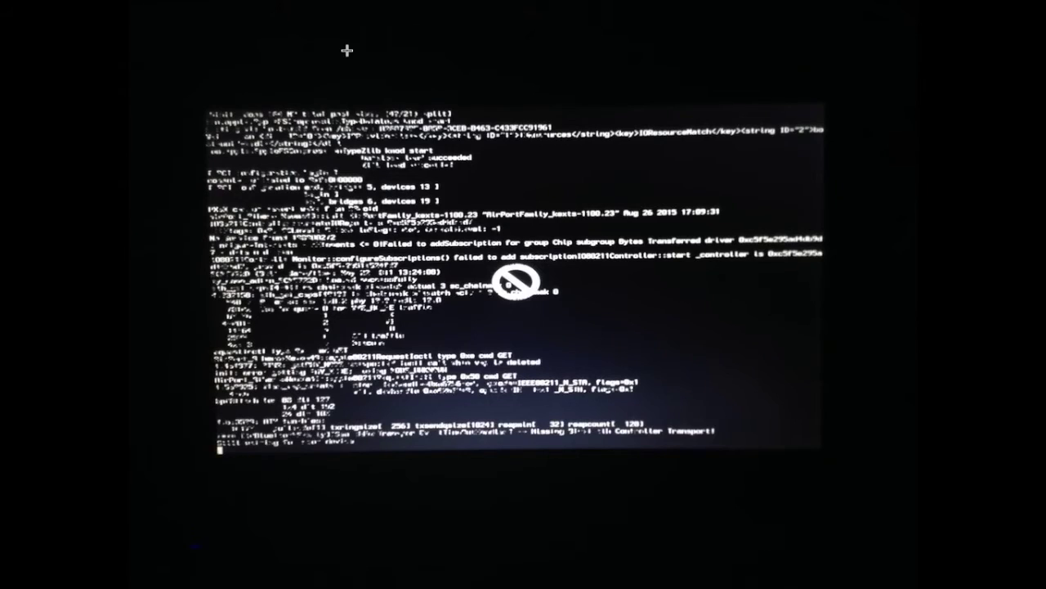
key(ctrl+Up)
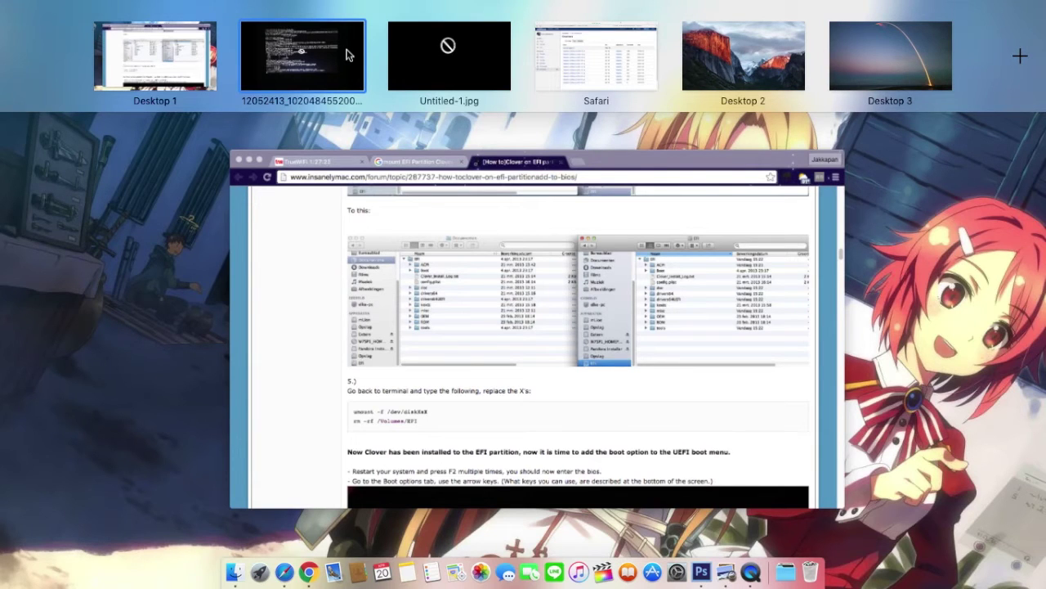
click(346, 55)
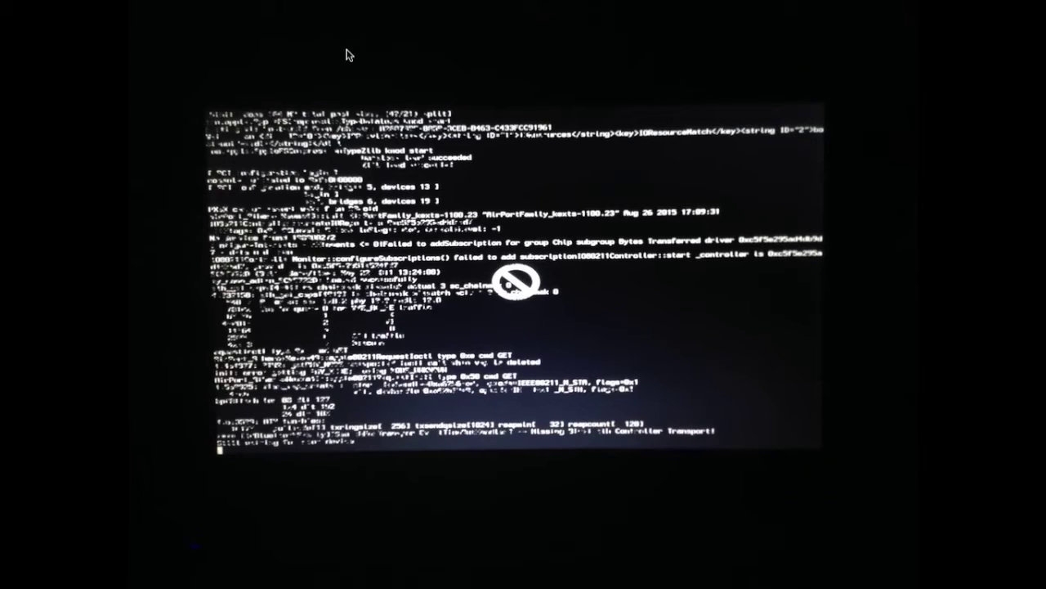
key(ctrl+Up)
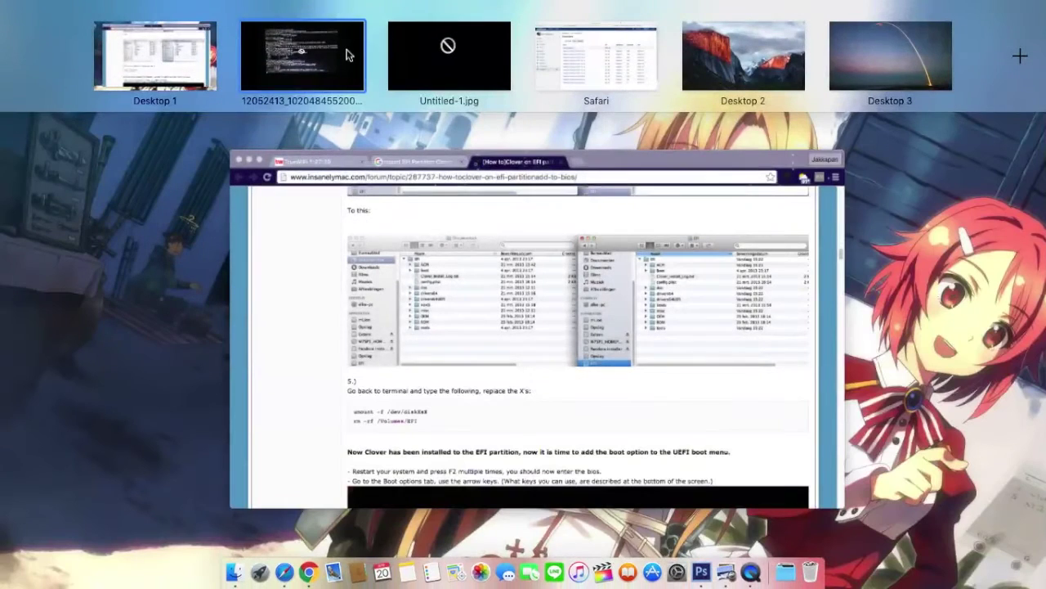
click(439, 79)
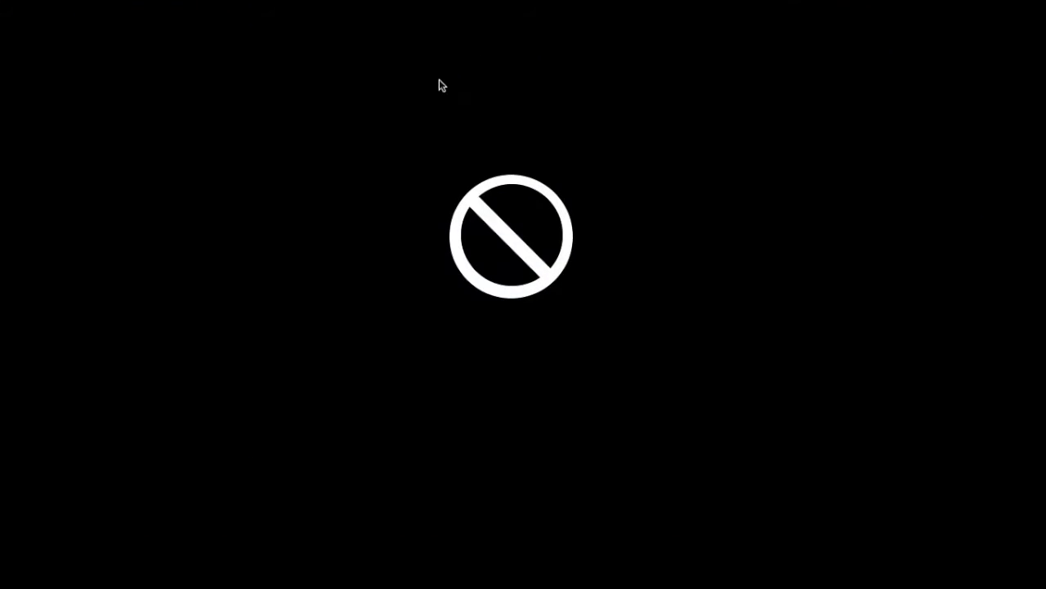
key(ctrl+Up)
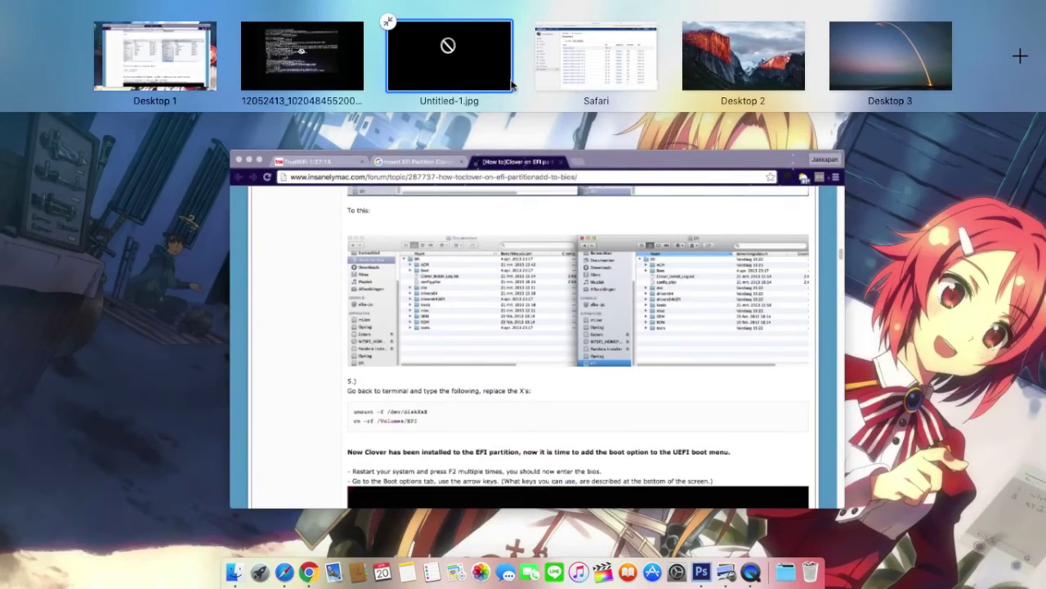
click(715, 78)
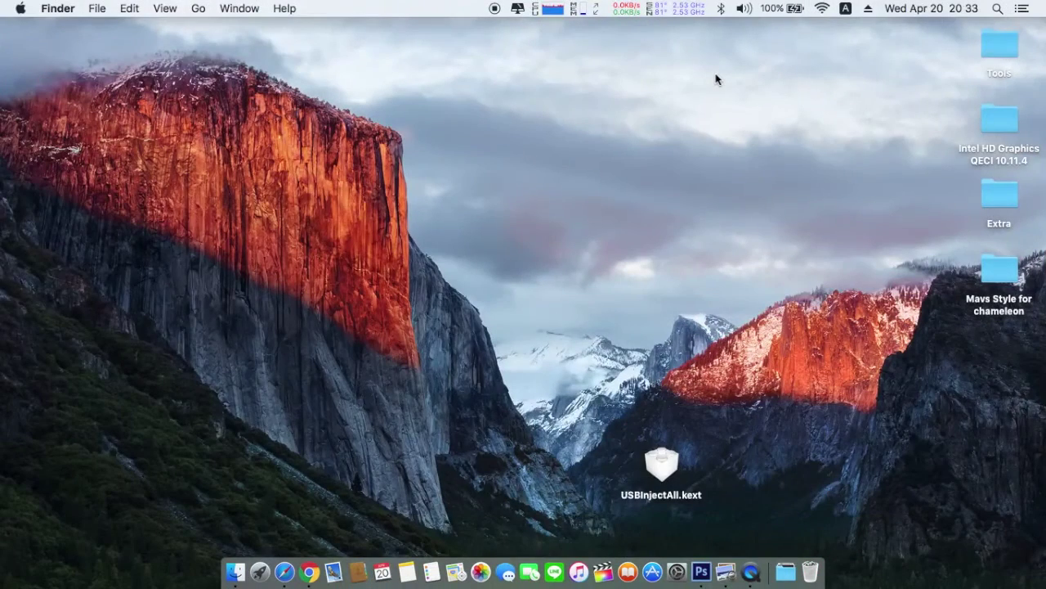
Move USBInjectAll.kext to the area of the desktop below the Mavs Style for chameleon folder
drag(664, 466, 936, 396)
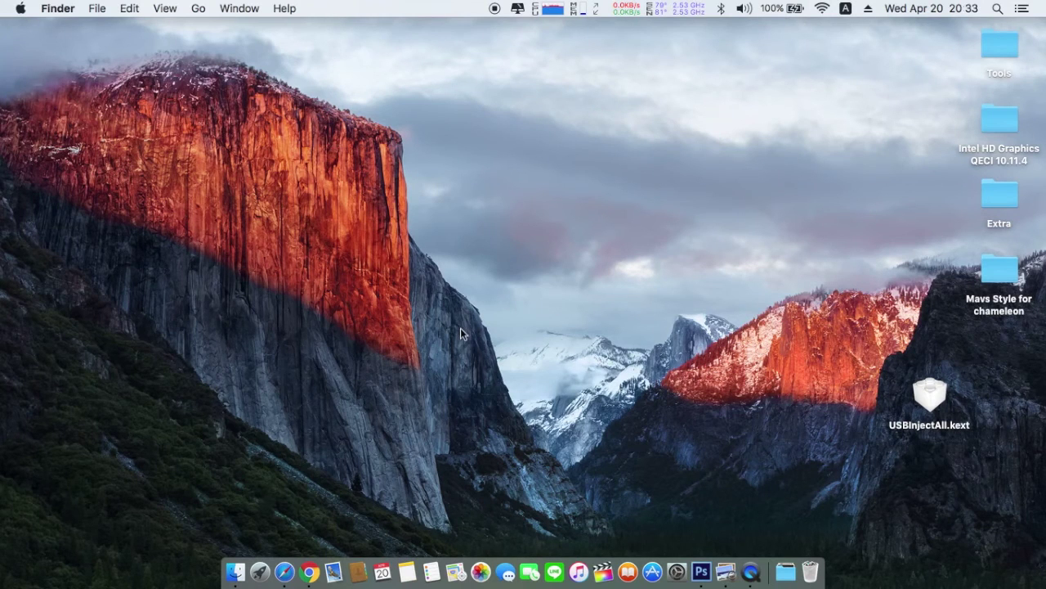
key(ctrl+Up)
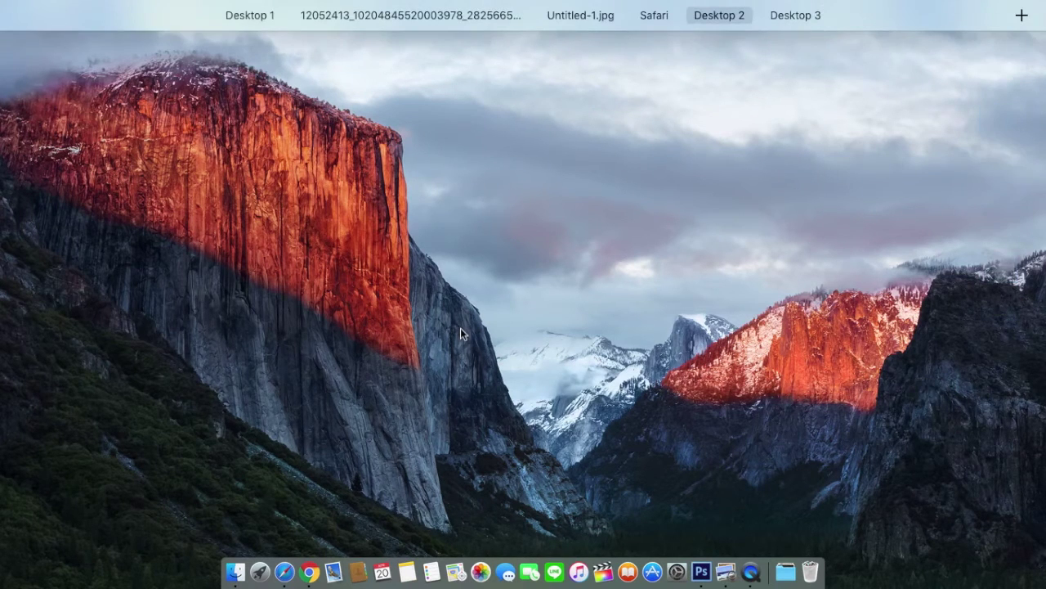
click(447, 267)
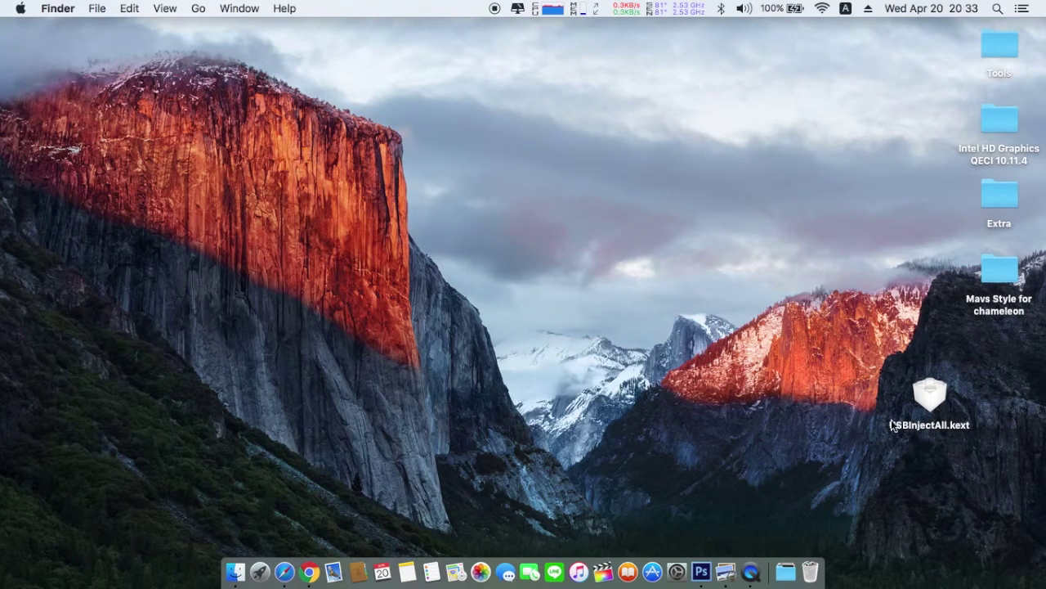
drag(935, 402, 517, 208)
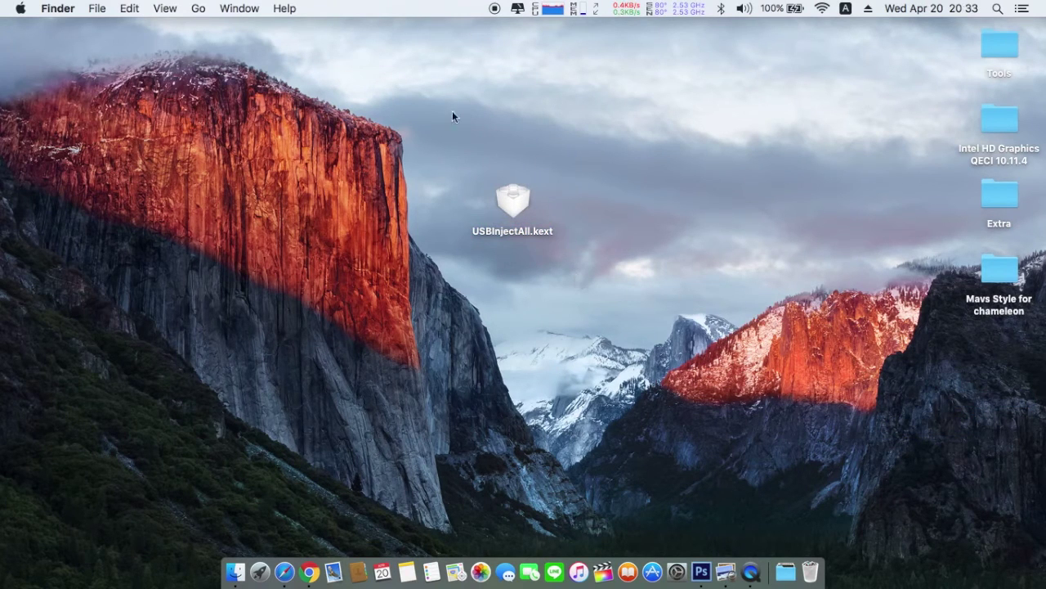
drag(368, 98, 589, 282)
click(588, 286)
drag(346, 97, 604, 319)
click(604, 317)
drag(515, 204, 918, 400)
click(958, 348)
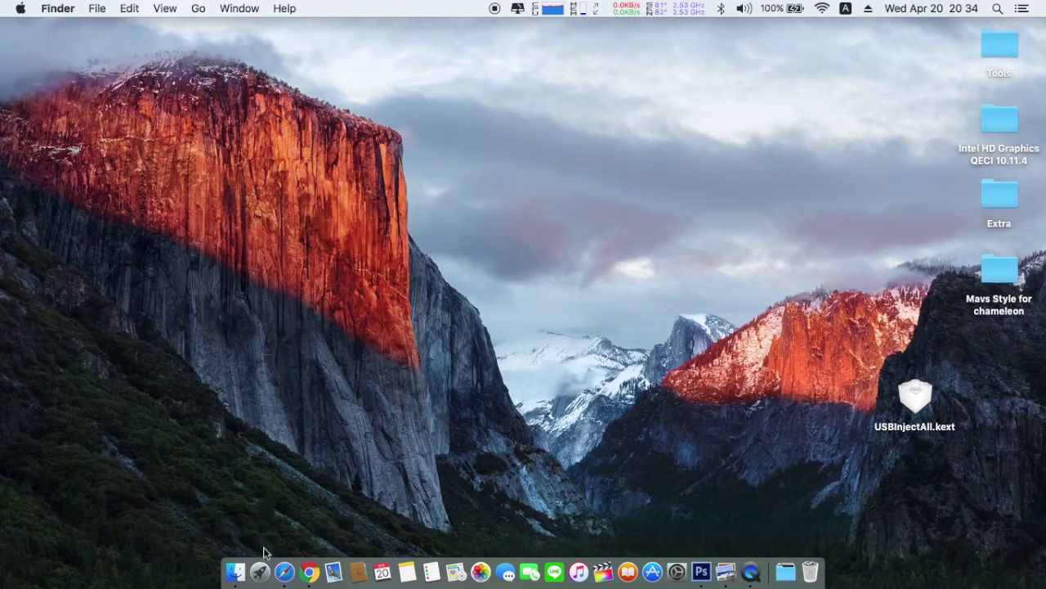
Switch to Safari to view the Bitbucket downloads page of OS-X-USB-Inject-All
click(285, 573)
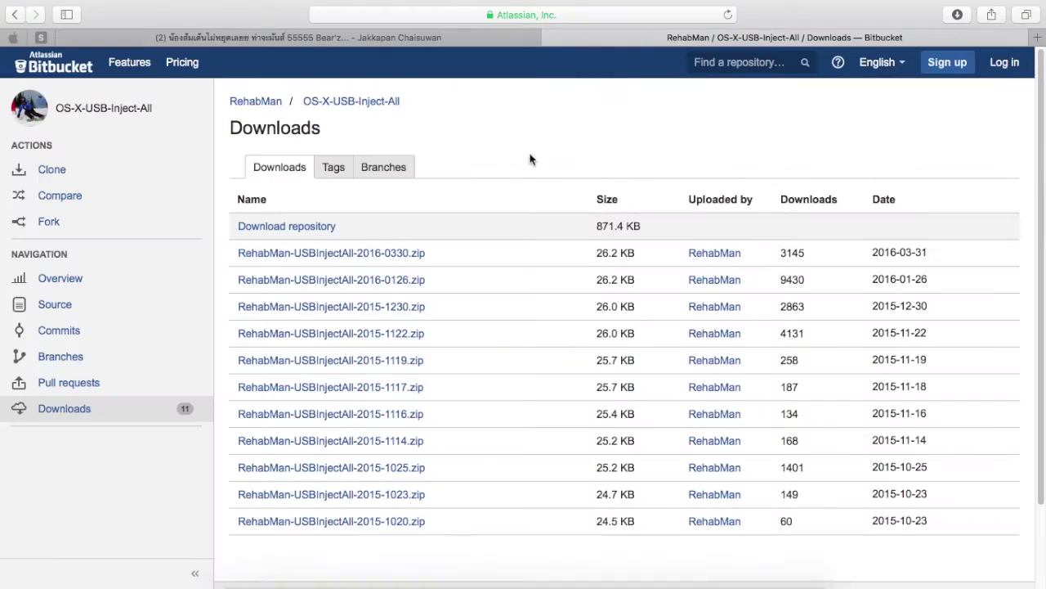
Go to tonymacx86.com and open the UniBeast 6.2 Update announcement
click(643, 15)
key(BackSpace)
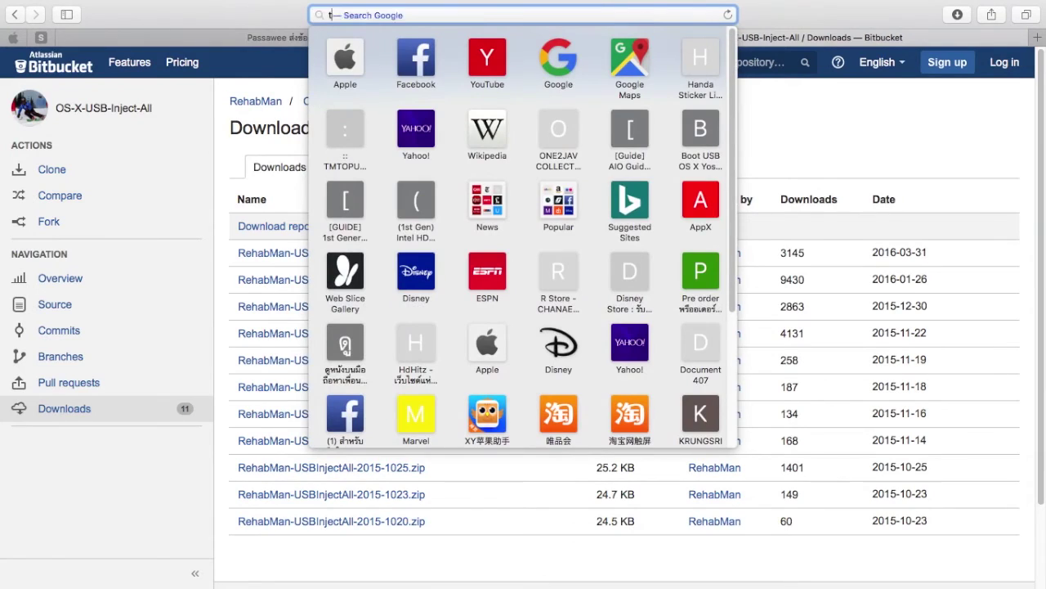
text(tonymacx86.com)
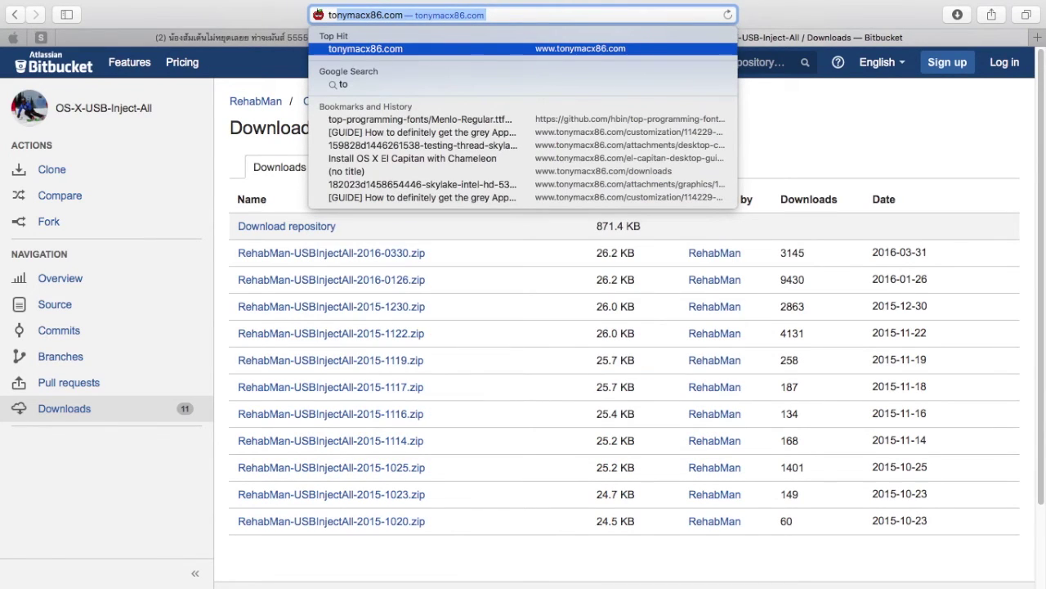
key(Return)
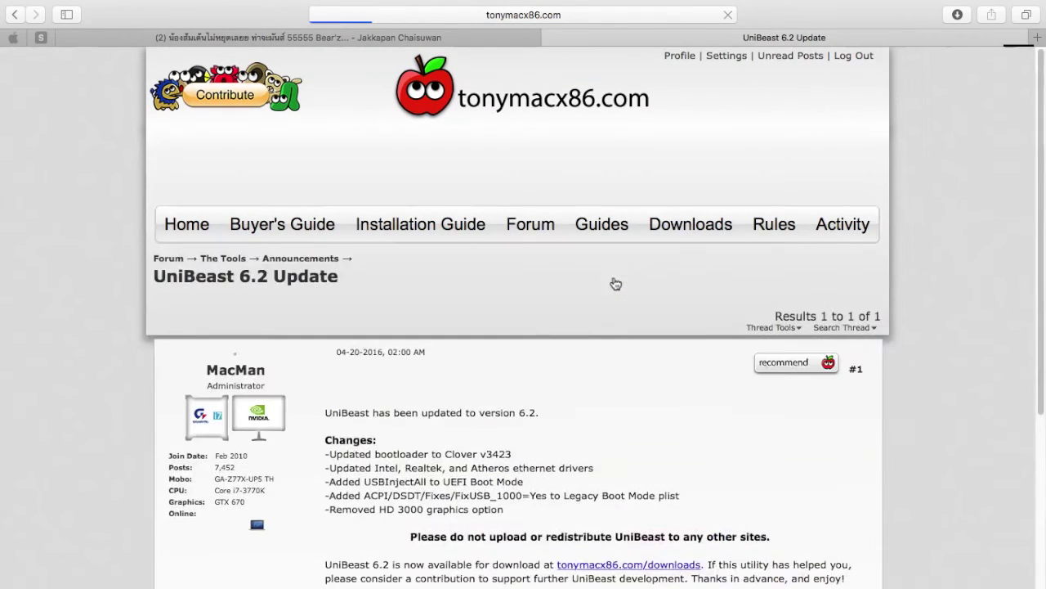
Examine the UniBeast 6.2 change list, highlighting the word Legacy, the ACPI/DSDT/Fixes/FixUSB_1000 entry and USBInjectAll
scroll(614, 279, down, 4)
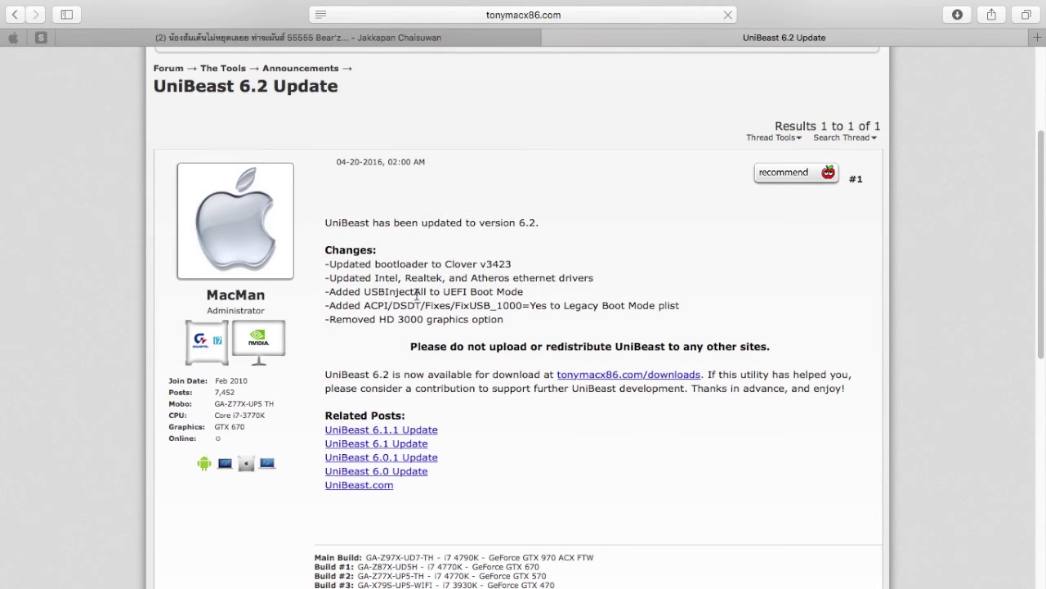
click(458, 293)
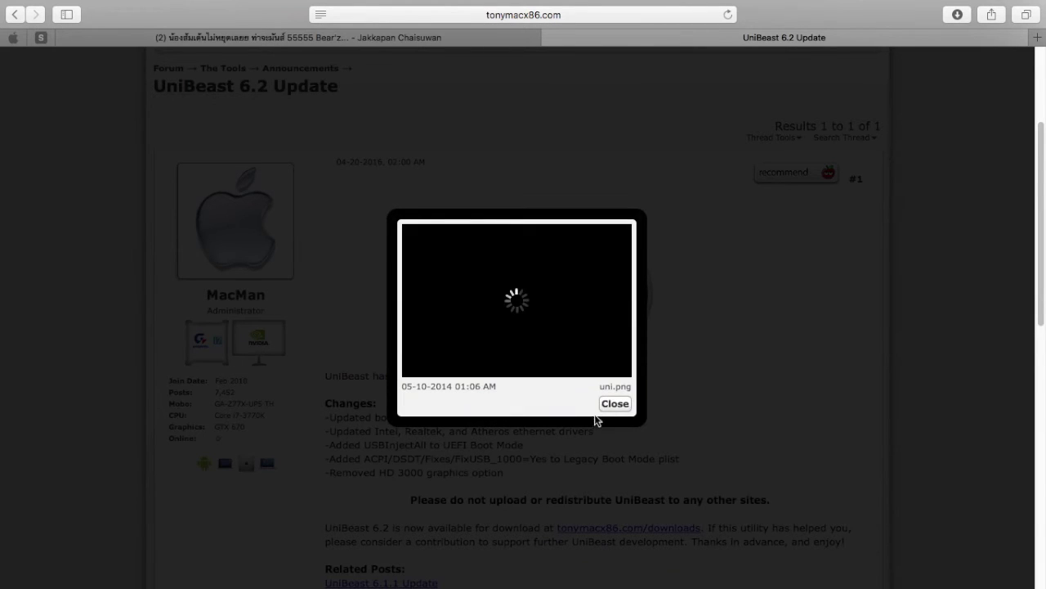
click(614, 404)
scroll(504, 400, down, 2)
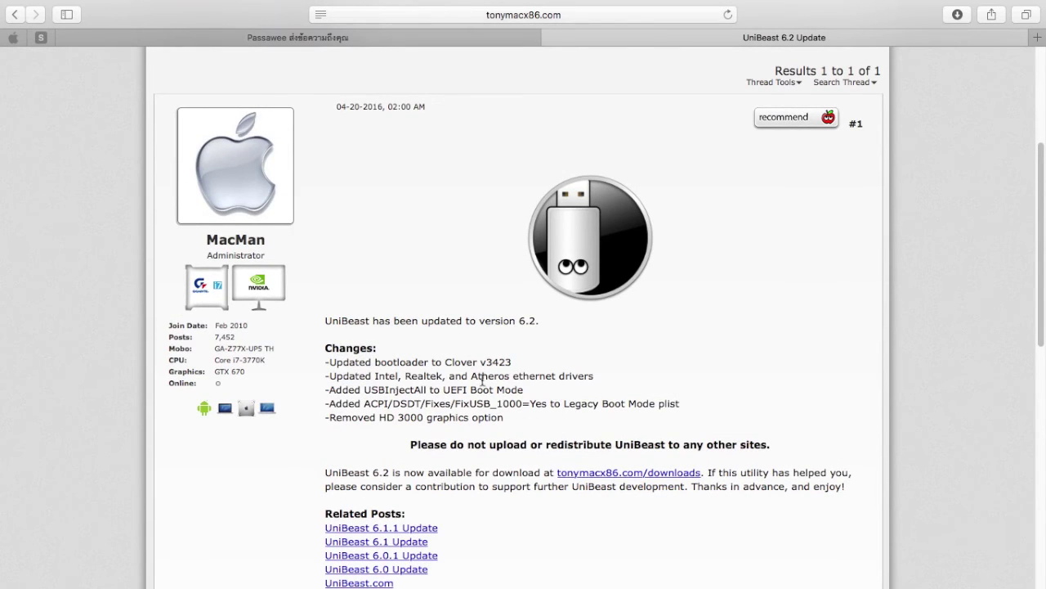
drag(565, 406, 599, 409)
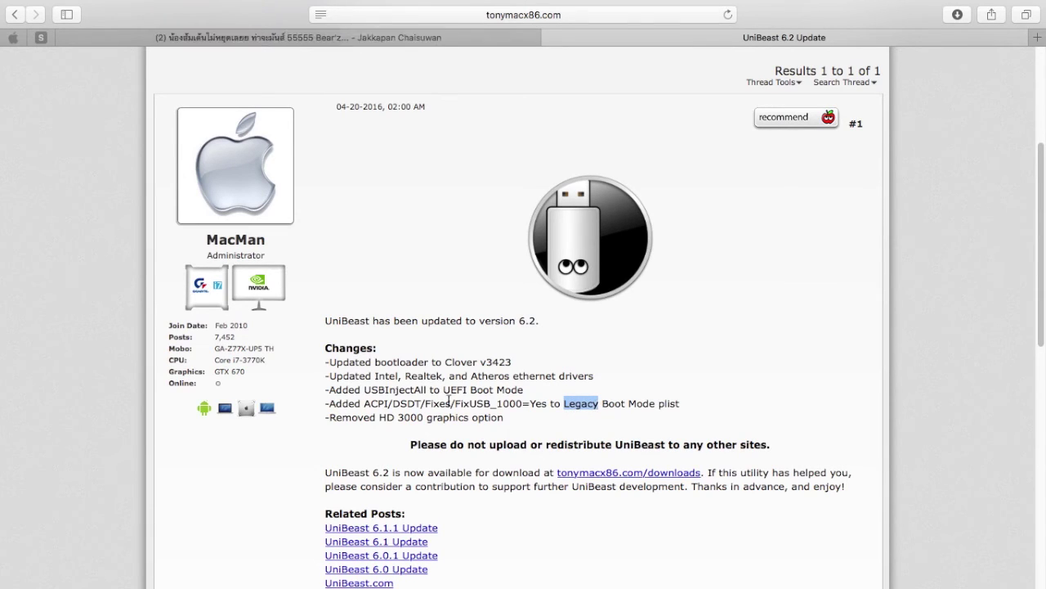
drag(332, 406, 534, 406)
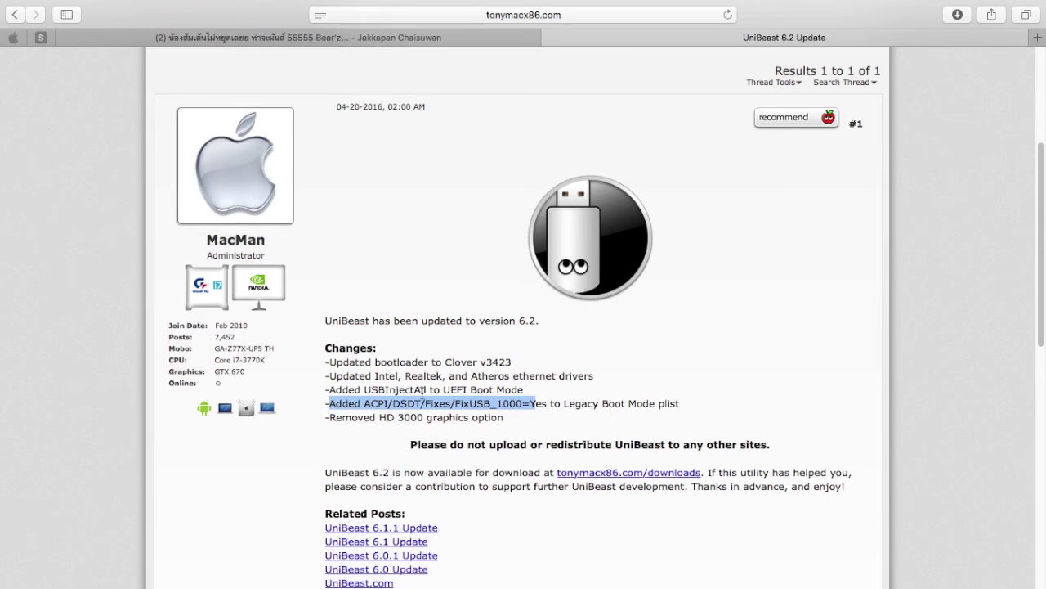
drag(365, 390, 426, 390)
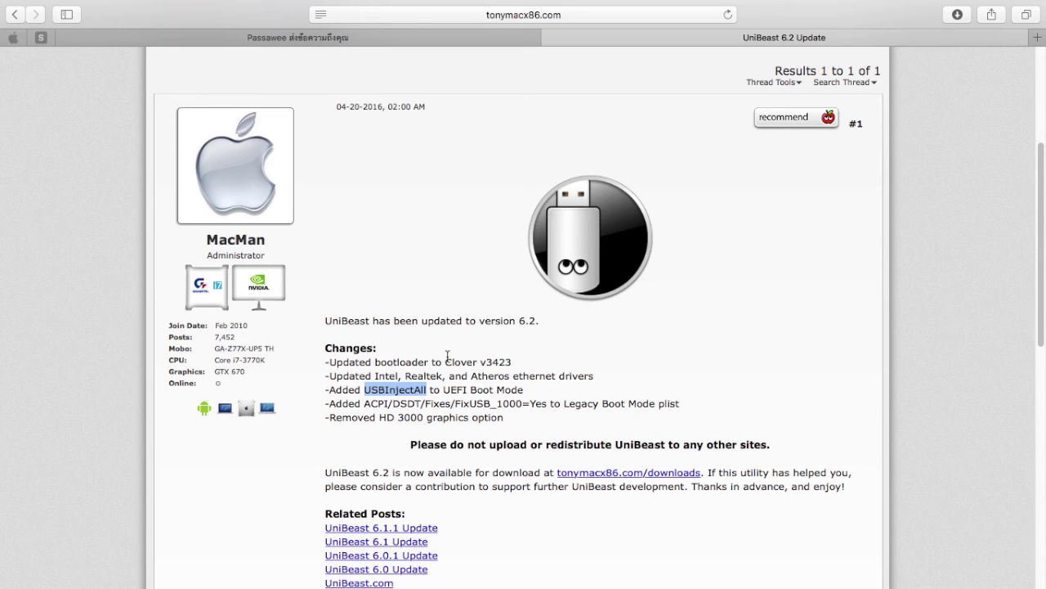
Look over the UniBeast 6.2 Update post from its title to the related posts and back to the page header
scroll(447, 355, up, 5)
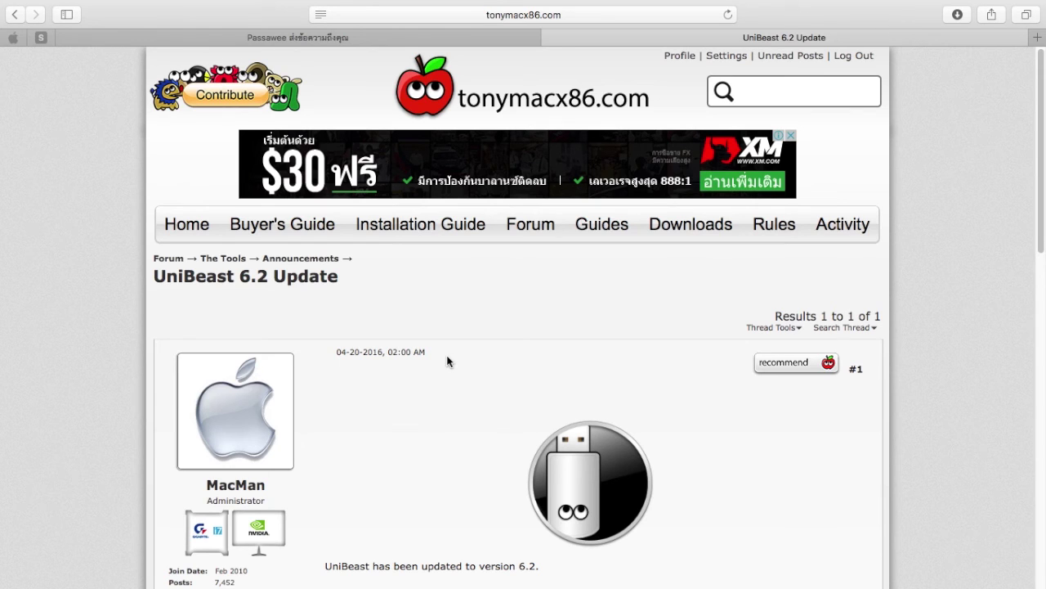
scroll(443, 357, down, 8)
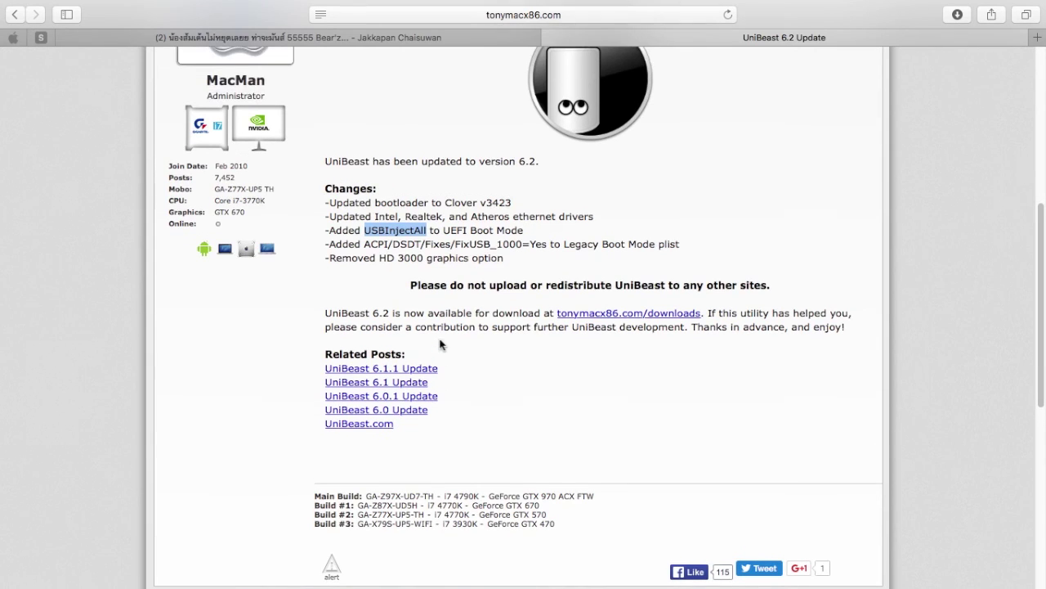
scroll(440, 344, up, 1)
scroll(440, 345, up, 2)
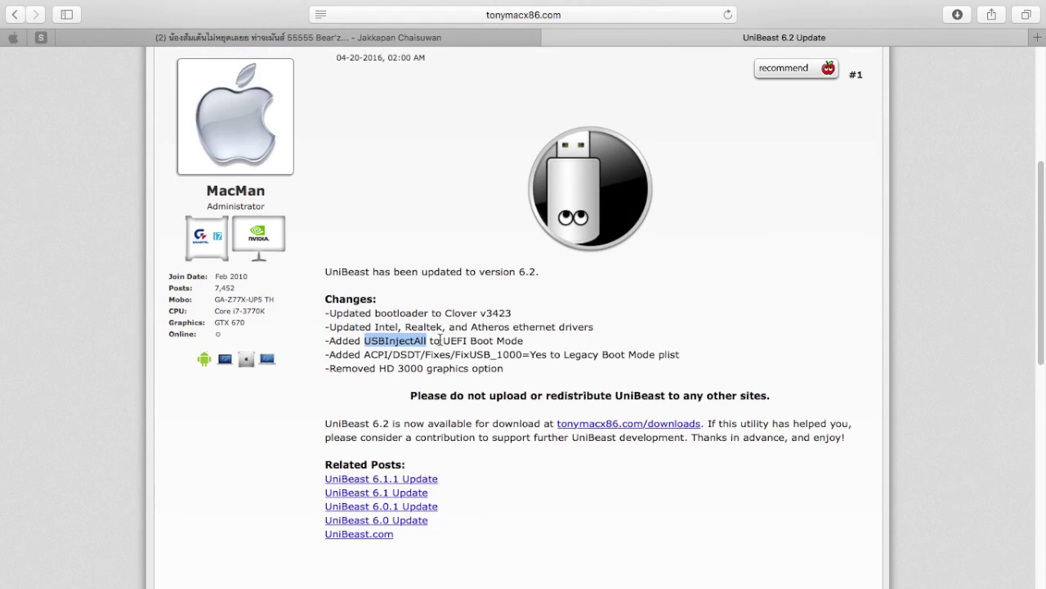
scroll(479, 269, up, 2)
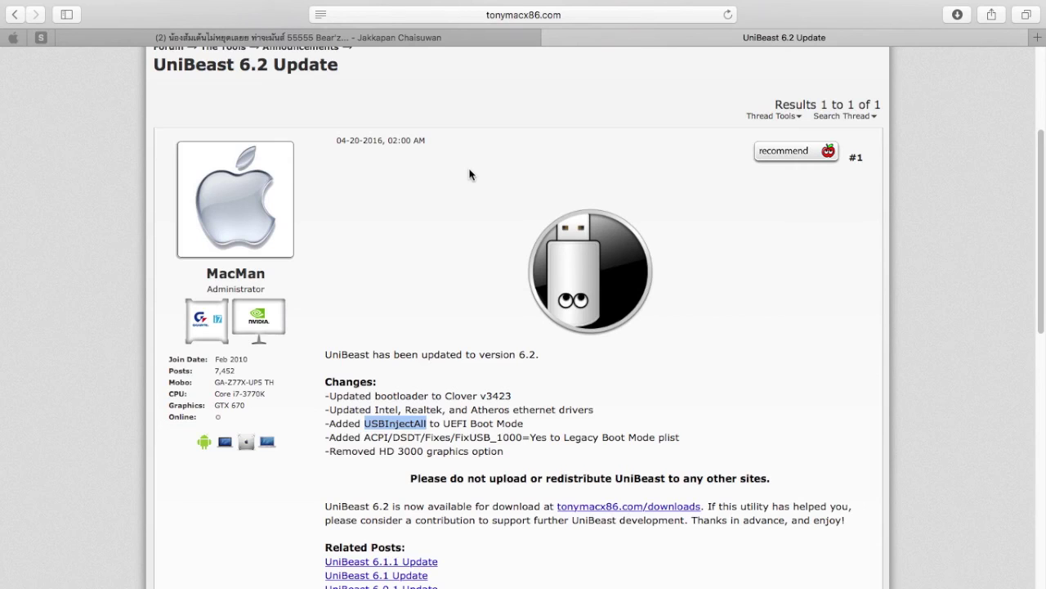
scroll(470, 174, up, 5)
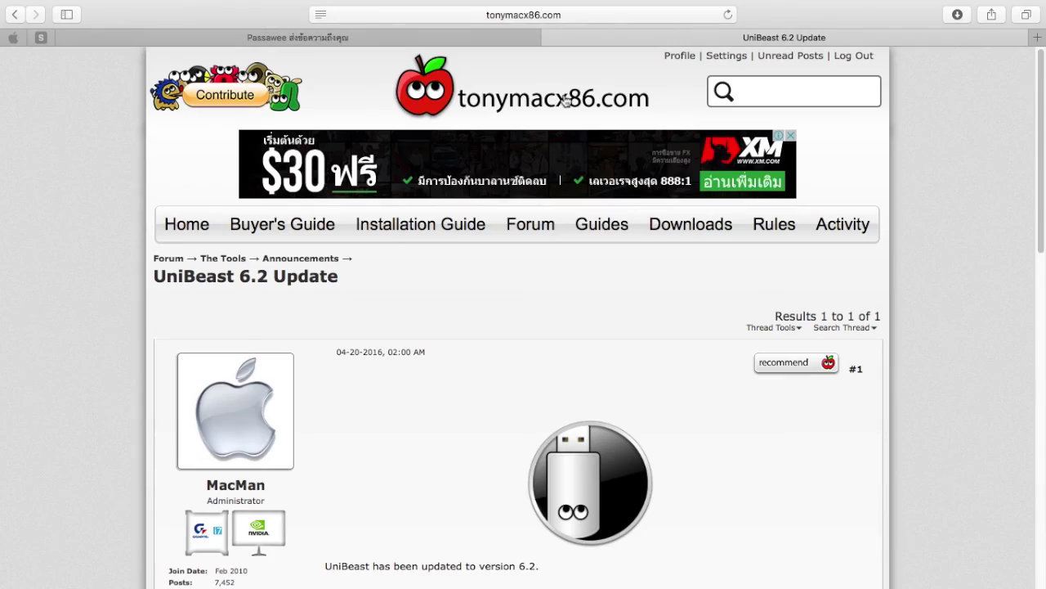
Show the overview of all desktops and full-screen windows
key(ctrl+Up)
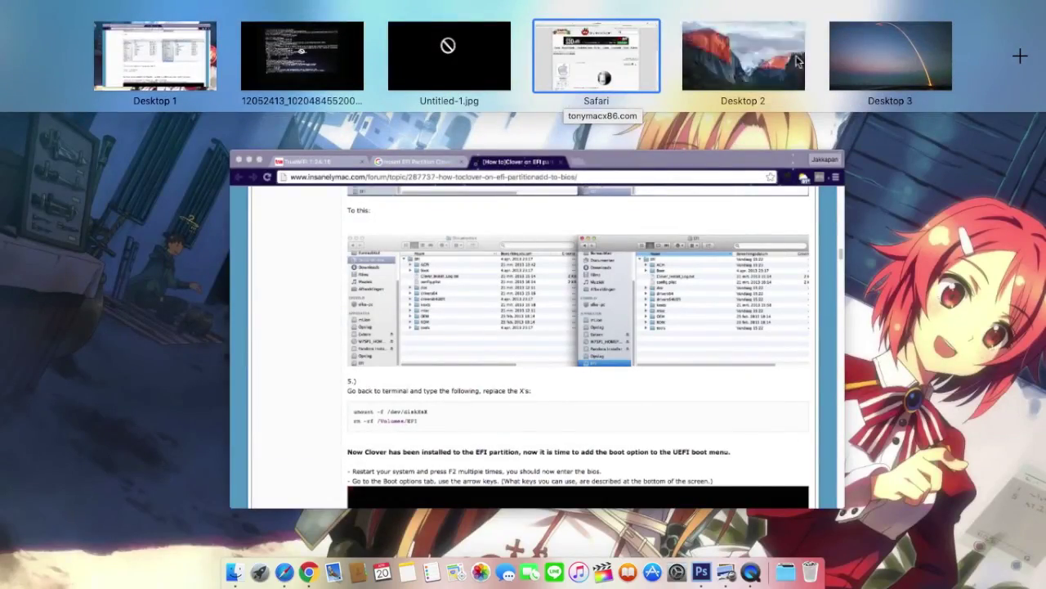